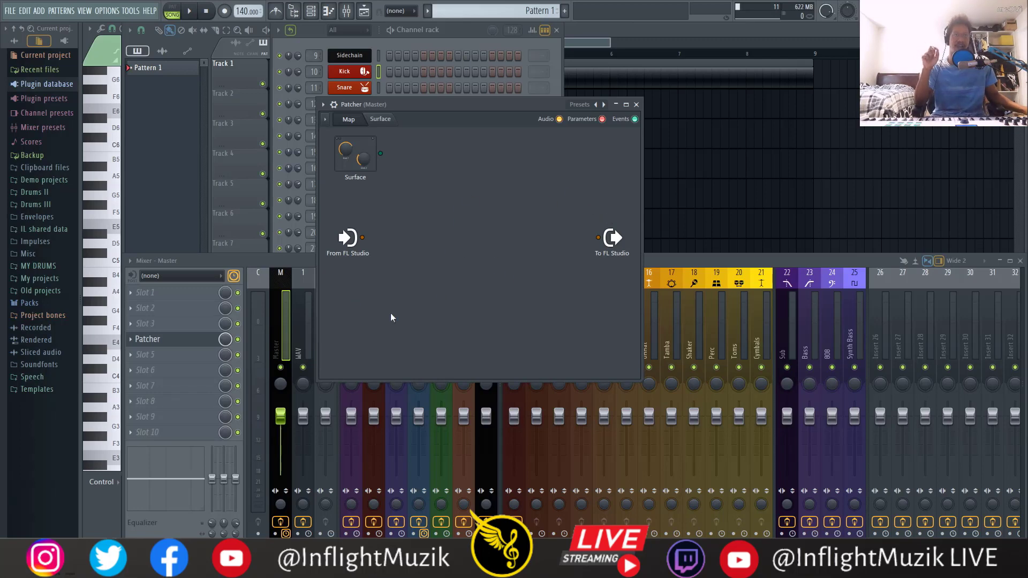
Add iZotope Iris 2 to the Patcher map and move its node higher.
right_click(436, 218)
mouse_move(507, 233)
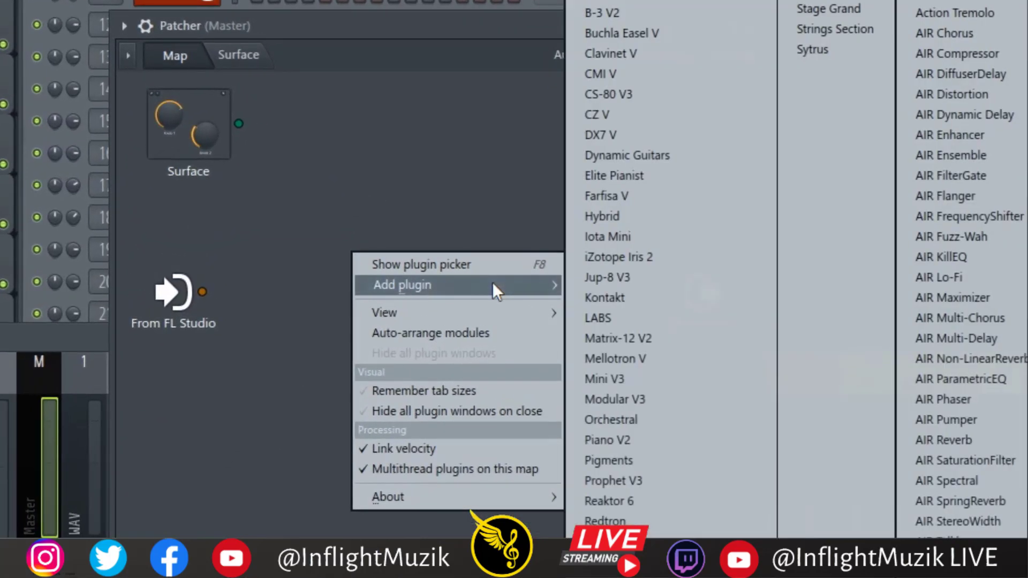
left_click(634, 258)
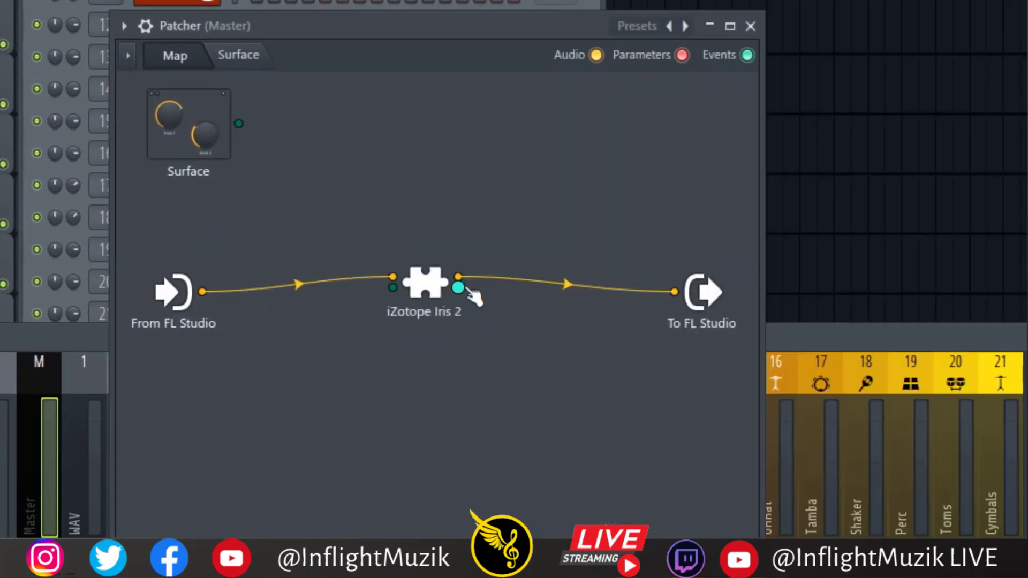
left_click_drag(426, 282, 432, 169)
Add LABS and Mellotron V to the Patcher map.
right_click(426, 322)
mouse_move(500, 351)
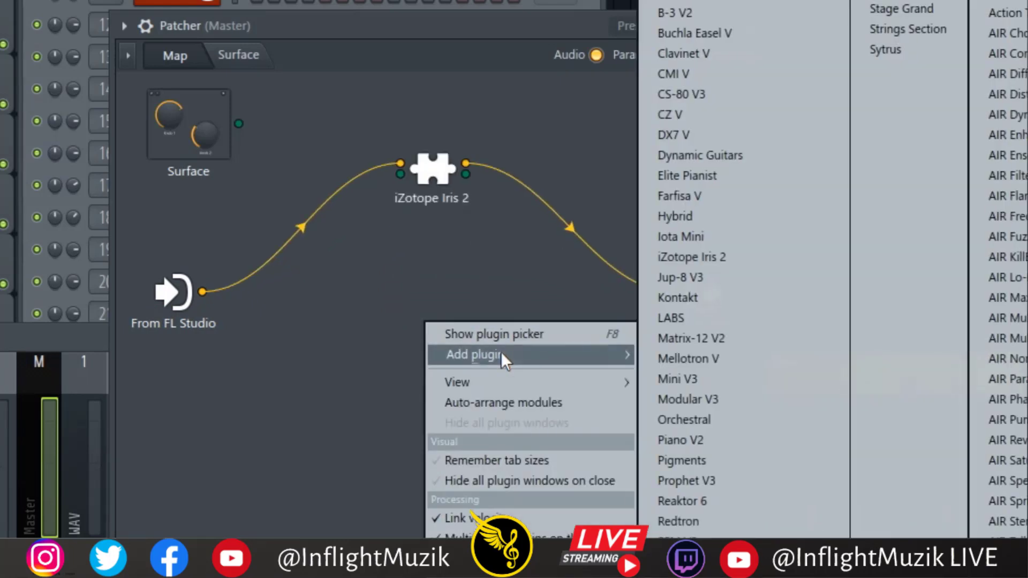
left_click(724, 317)
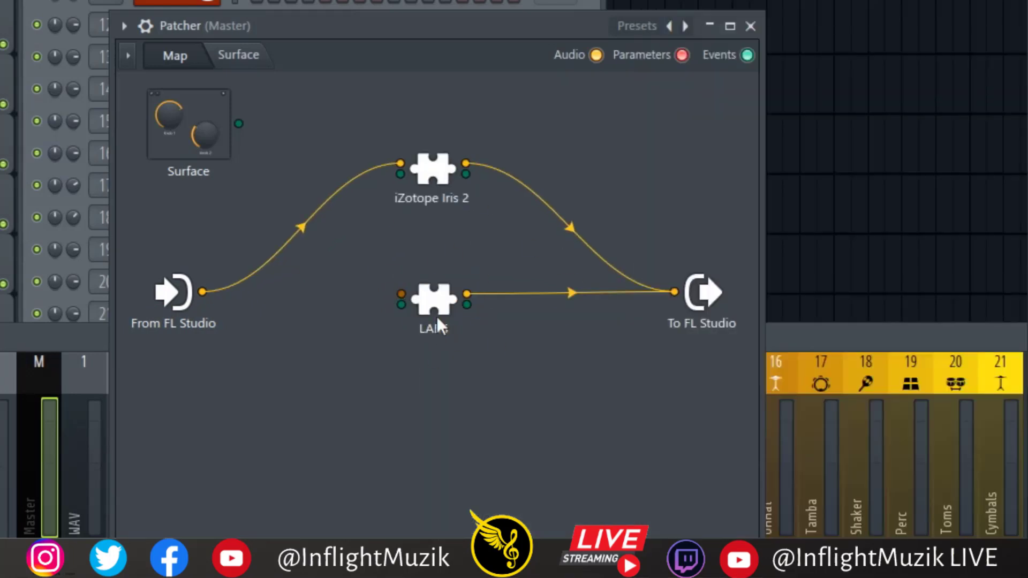
right_click(339, 379)
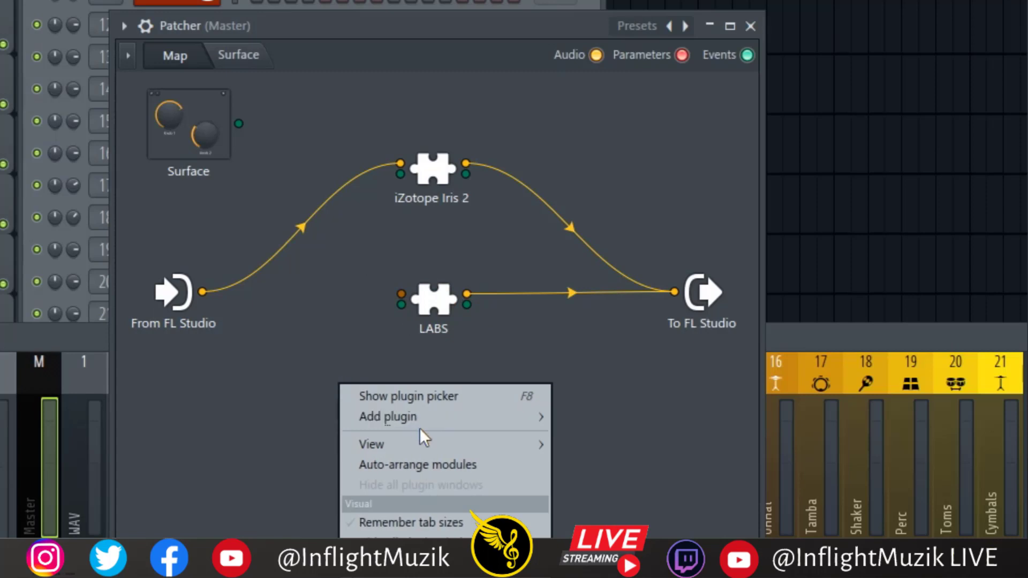
mouse_move(437, 415)
left_click(606, 362)
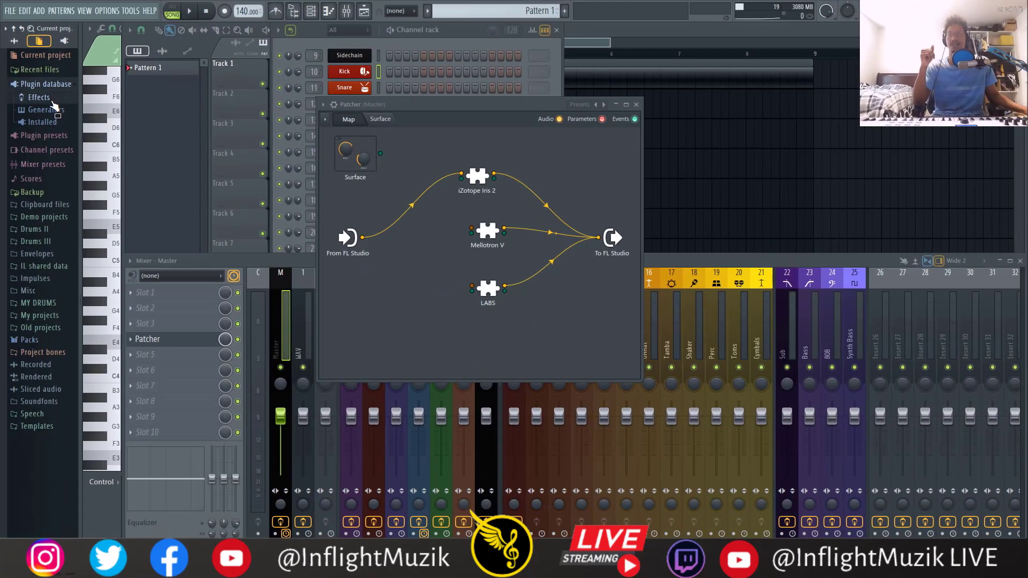
Bring AIR Chorus from the Effects plugin list onto the map, spacing it from LABS.
left_click(38, 97)
left_click_drag(50, 174, 423, 272)
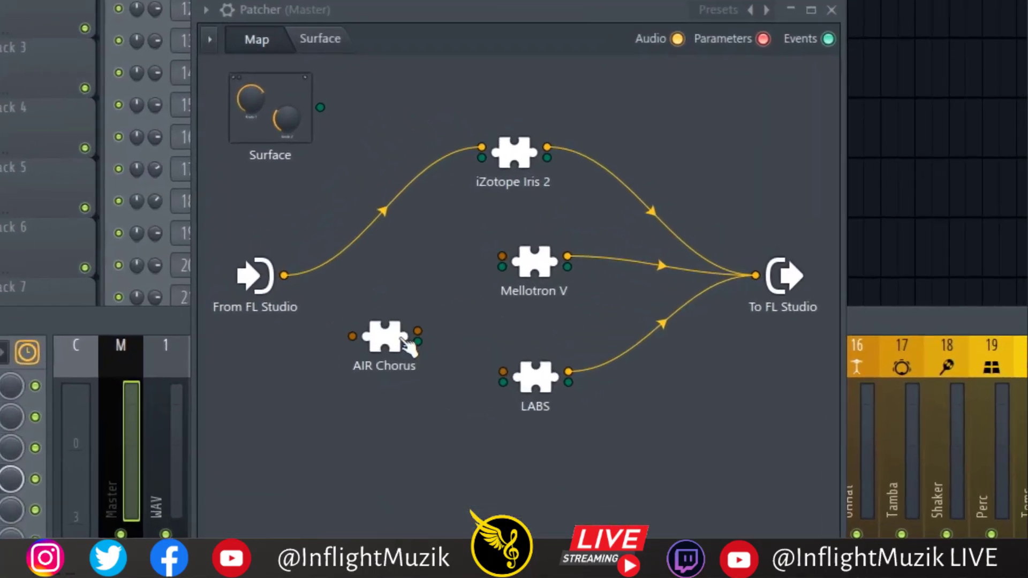
left_click_drag(409, 347, 484, 327)
left_click_drag(562, 369, 554, 395)
left_click_drag(471, 324, 530, 340)
Tidy LABS and Mellotron V, then add AIR Compressor lower-left beside AIR Chorus.
left_click_drag(536, 401, 506, 421)
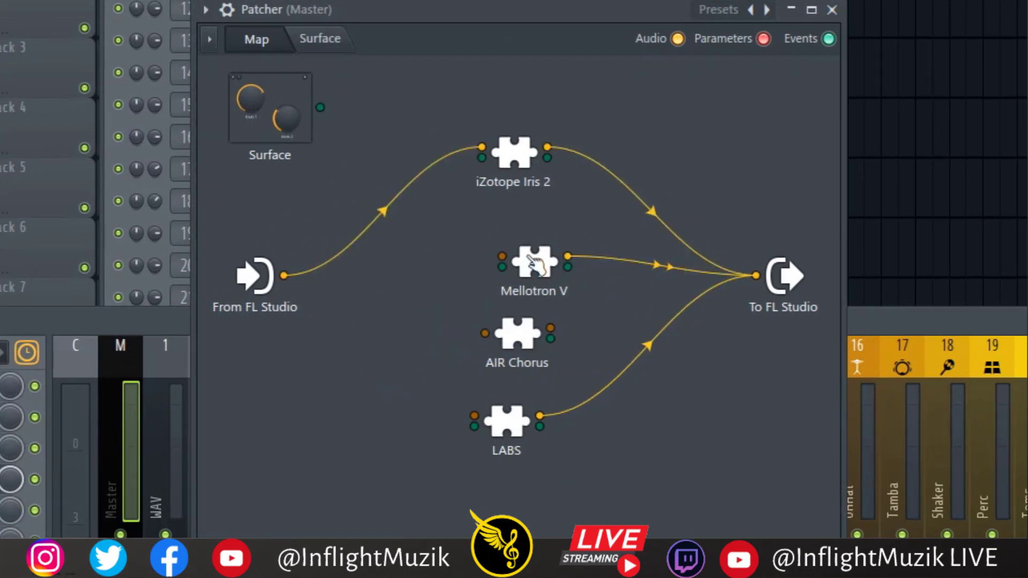
left_click_drag(534, 261, 509, 248)
left_click_drag(525, 321, 488, 345)
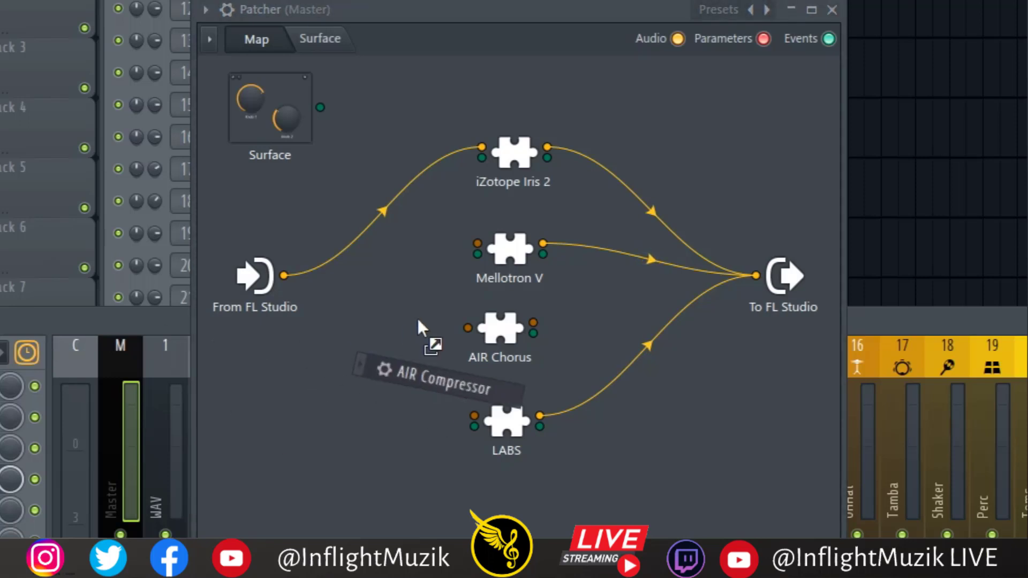
left_click_drag(417, 319, 417, 317)
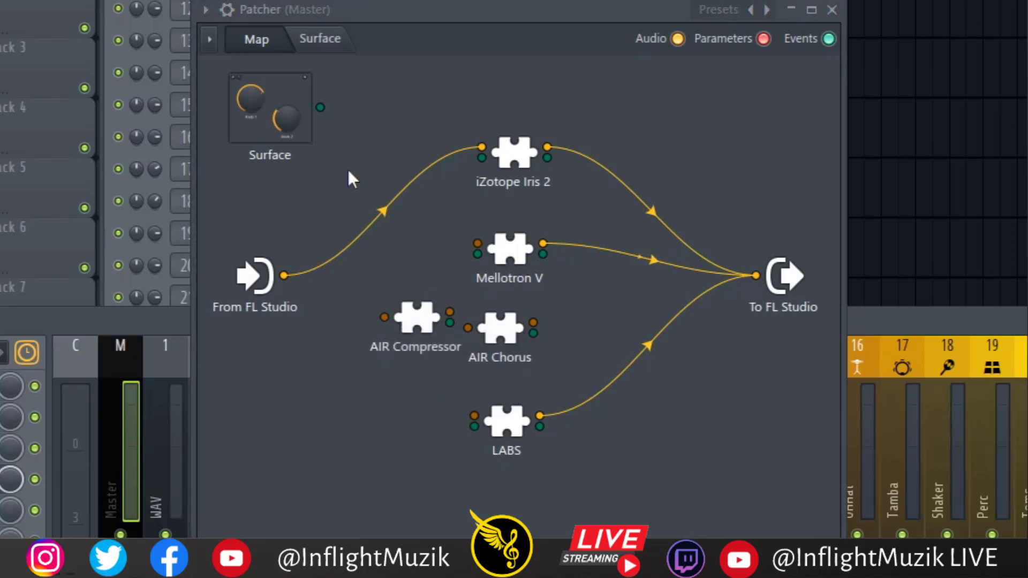
left_click_drag(423, 320, 396, 354)
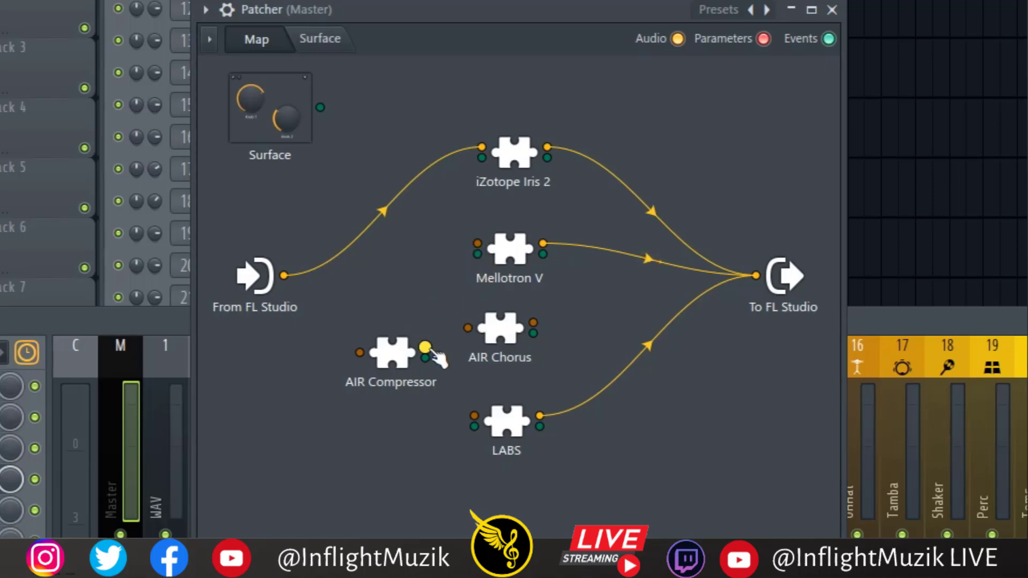
Wire AIR Compressor between From FL Studio and To FL Studio, moving it toward Mellotron V.
left_click_drag(425, 348, 755, 276)
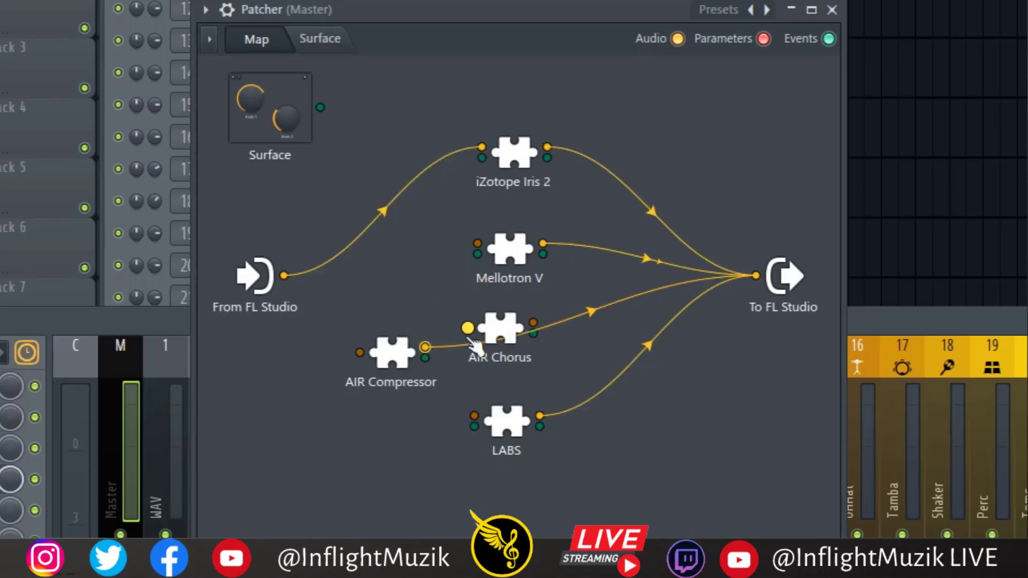
left_click_drag(359, 352, 284, 275)
left_click_drag(395, 354, 470, 343)
Move AIR Chorus below AIR Compressor and tidy the remaining node positions.
left_click_drag(477, 252, 422, 232)
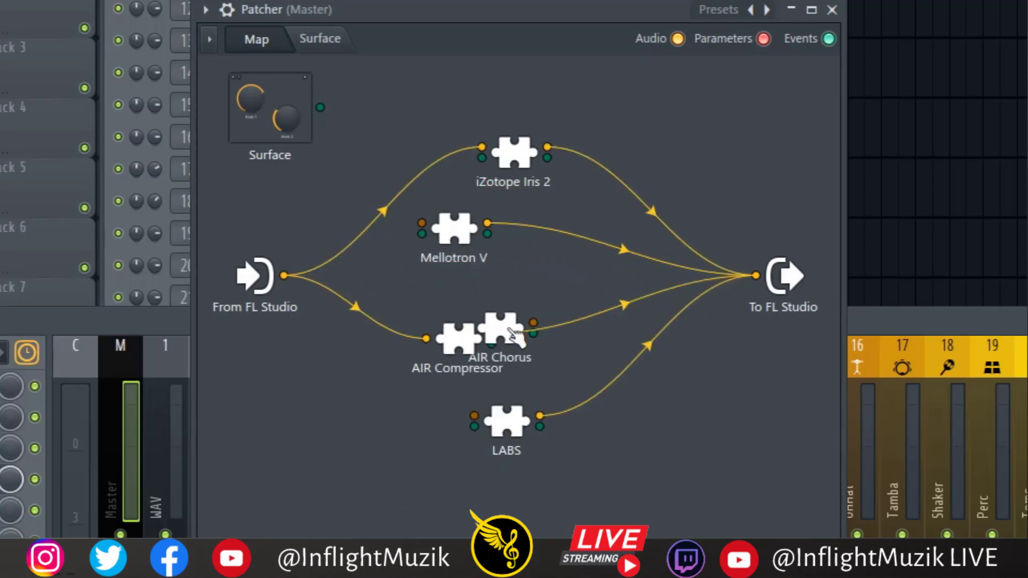
left_click_drag(514, 334, 387, 468)
left_click_drag(456, 238, 500, 270)
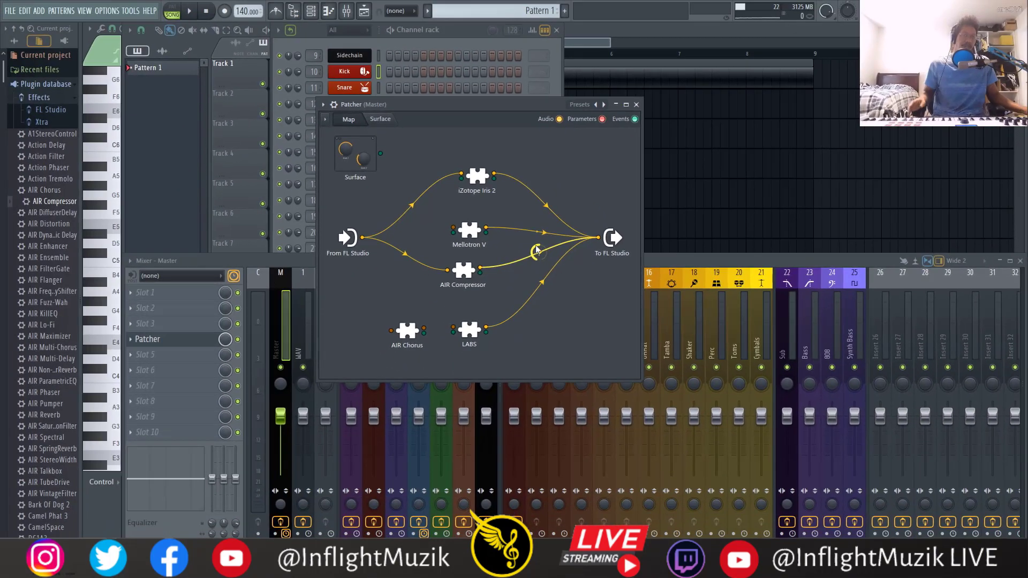
left_click_drag(478, 275, 468, 289)
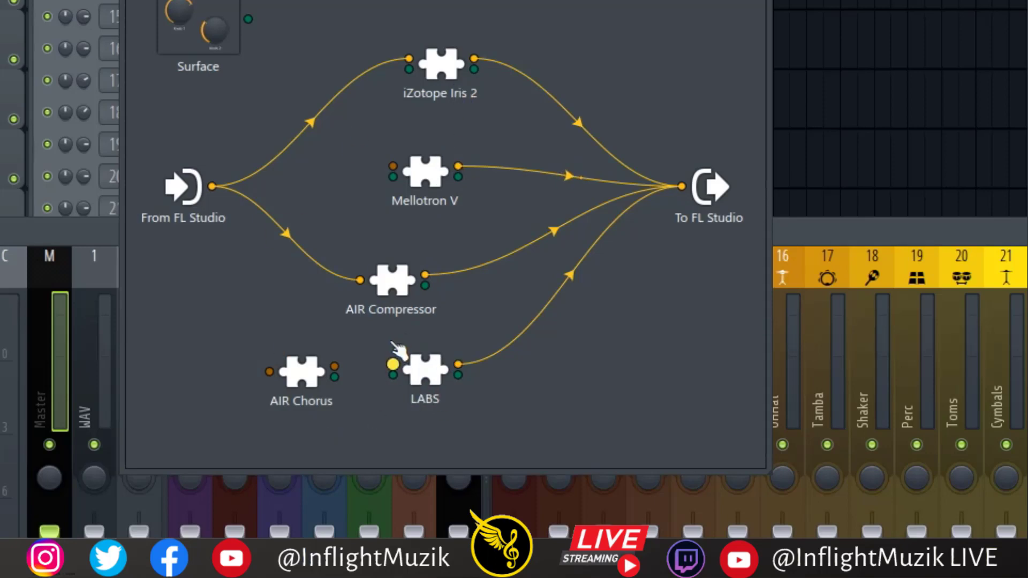
Reposition the AIR Compressor and iZotope Iris 2 nodes on the map.
left_click(383, 271)
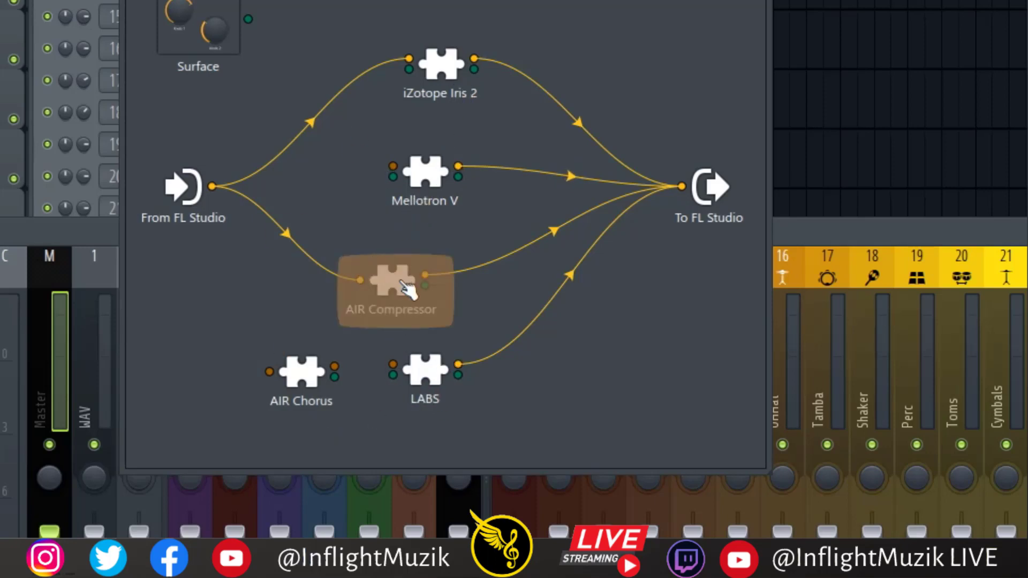
left_click(443, 252)
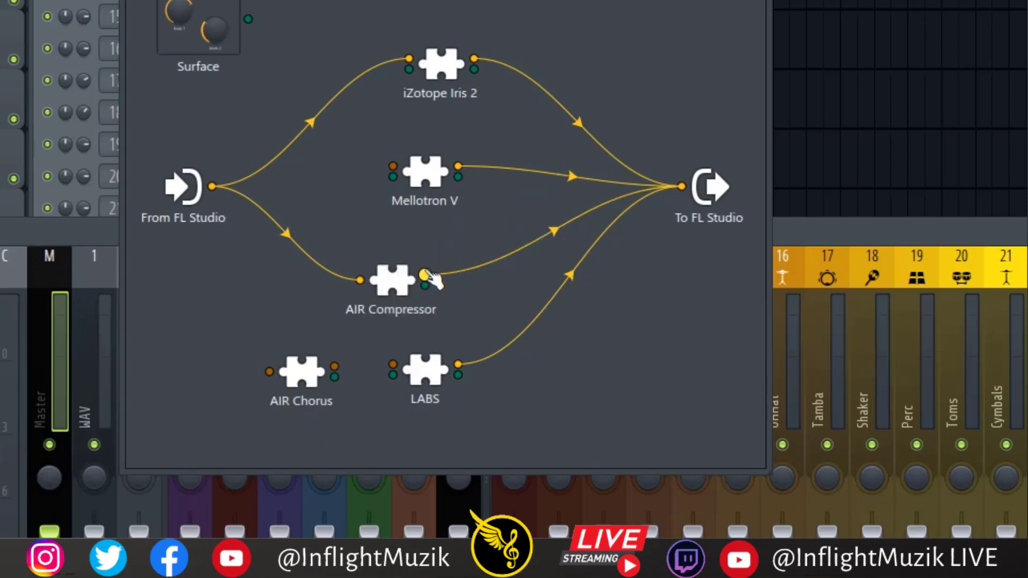
mouse_move(397, 278)
left_mouse_down()
mouse_move(383, 276)
mouse_move(402, 276)
left_mouse_up()
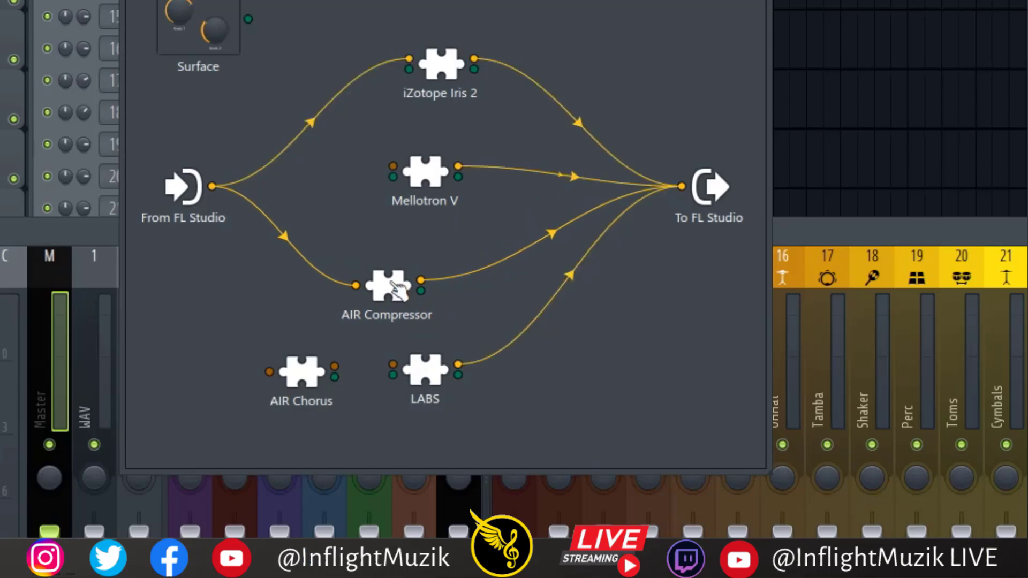
left_click_drag(443, 70, 424, 57)
left_click_drag(656, 182, 681, 186)
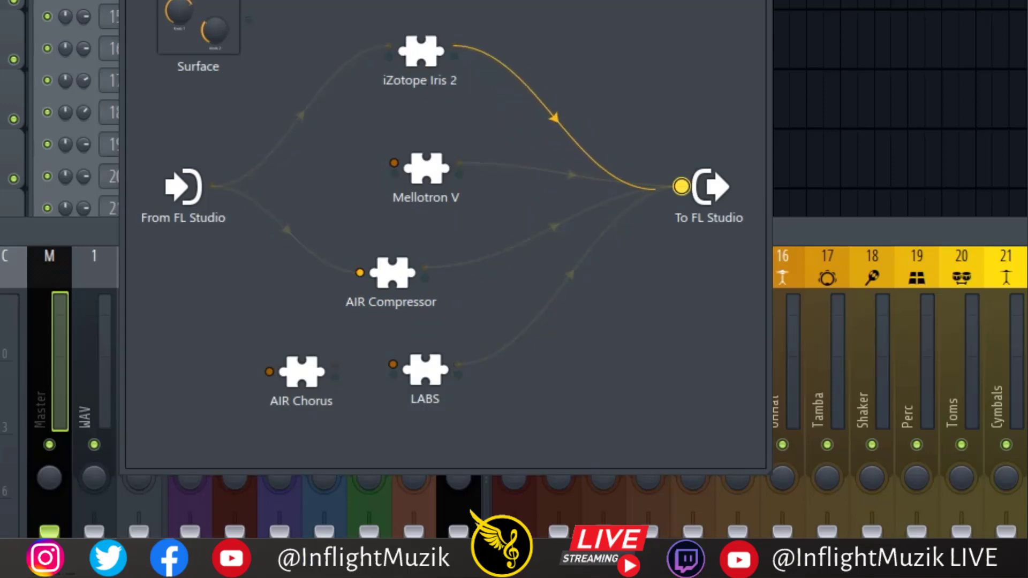
left_click_drag(407, 282, 425, 272)
Detach Iris 2 and AIR Compressor from To FL Studio, then reconnect Iris 2's output there.
left_click_drag(681, 188, 509, 96)
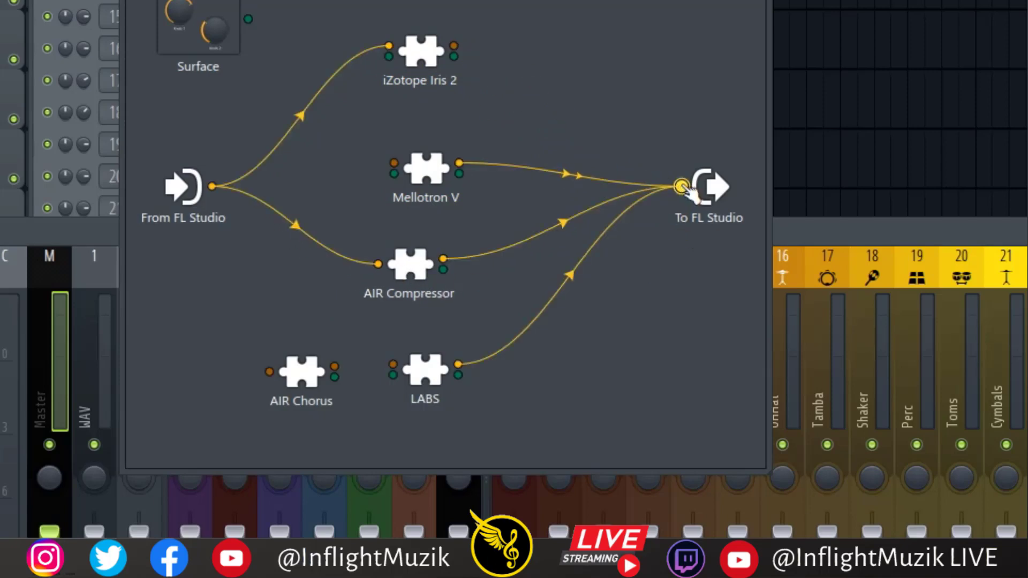
left_click_drag(681, 187, 388, 46)
left_click_drag(454, 45, 681, 186)
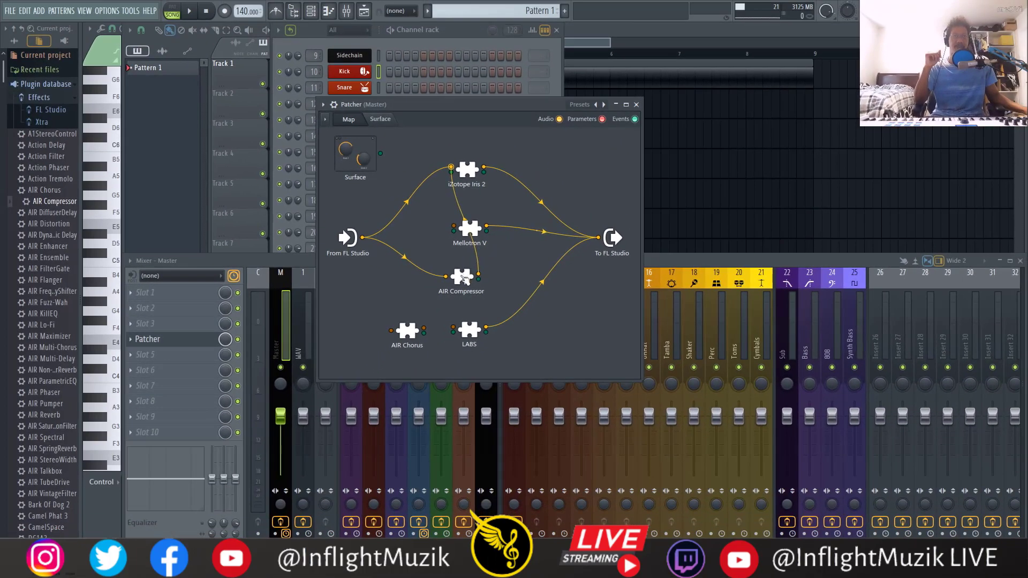
left_click_drag(464, 279, 427, 280)
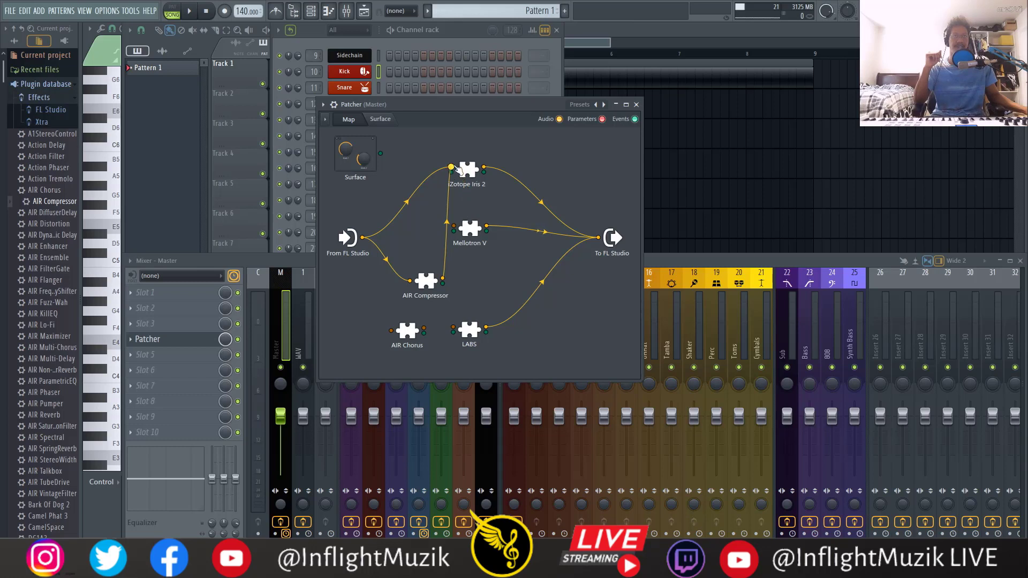
Rewire so From FL Studio feeds iZotope Iris 2 and AIR Compressor outputs to To FL Studio.
left_click_drag(451, 167, 365, 219)
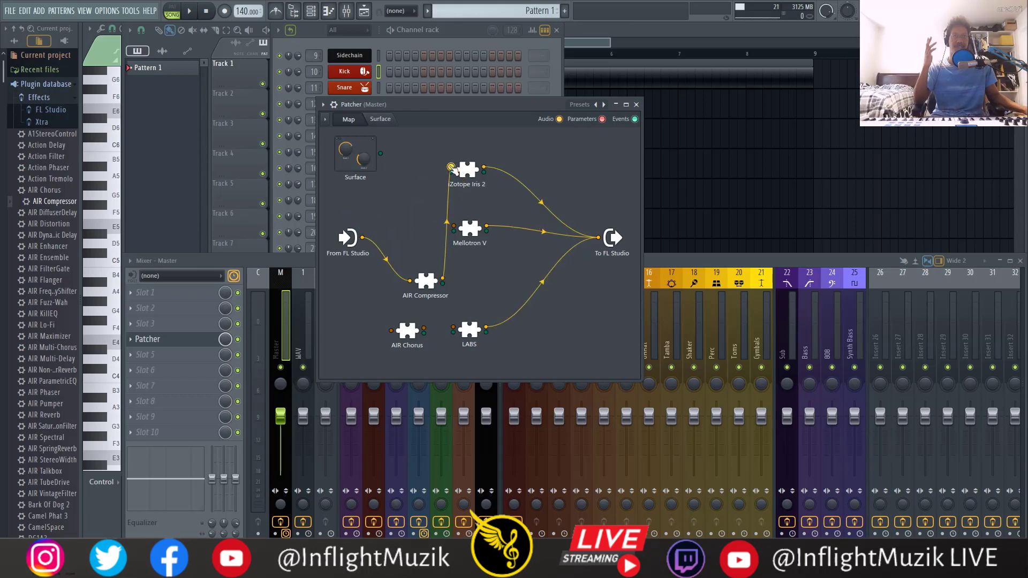
left_click_drag(452, 167, 477, 278)
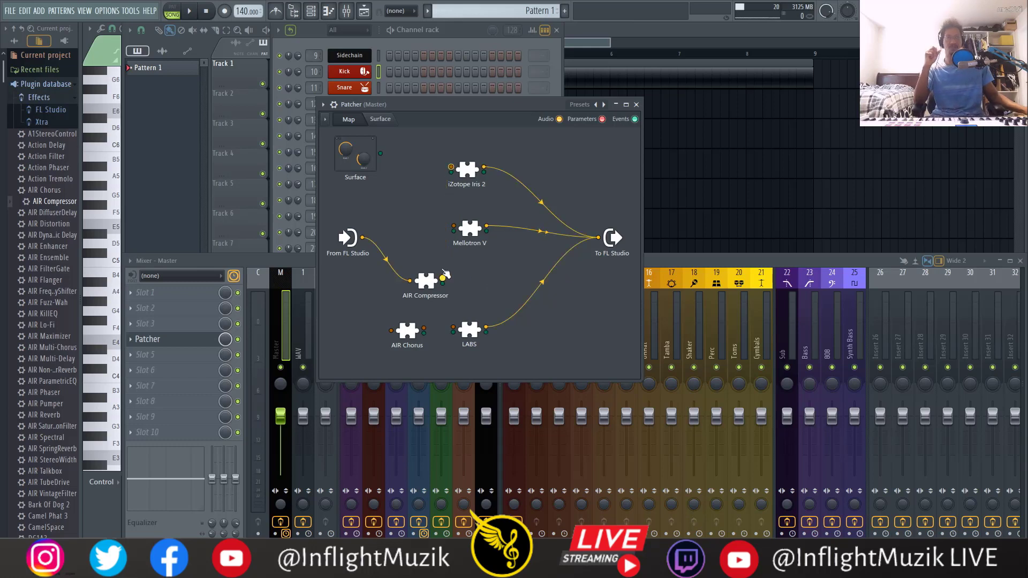
left_click_drag(444, 280, 598, 237)
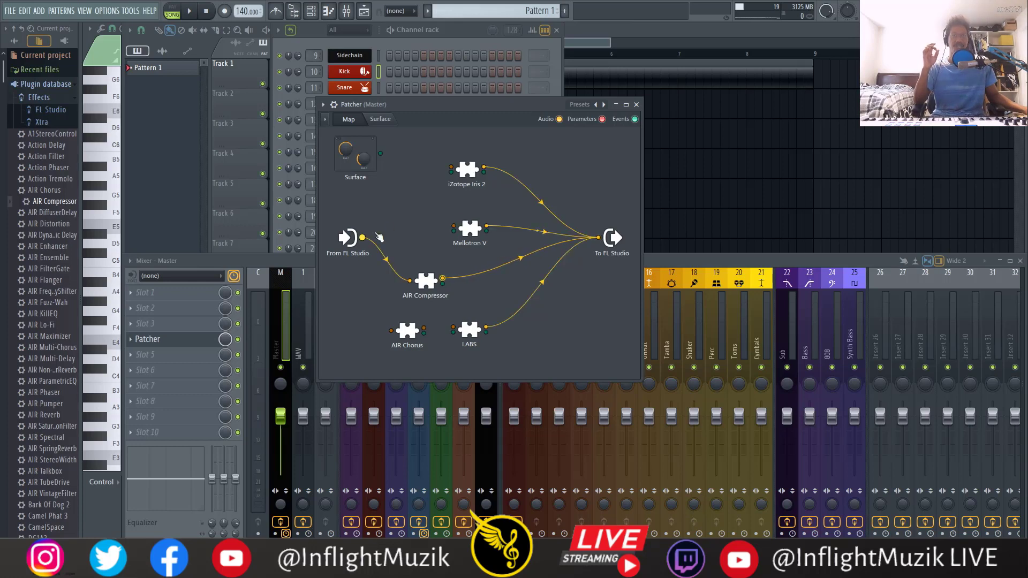
left_click_drag(362, 237, 452, 167)
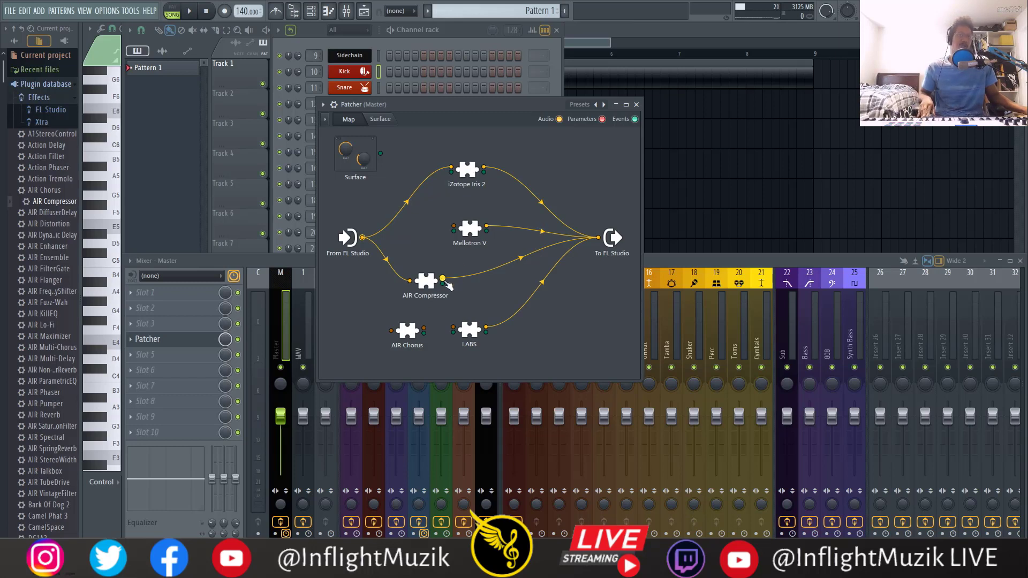
Nudge Mellotron V slightly higher and select the AIR Compressor output cable.
left_click(474, 225)
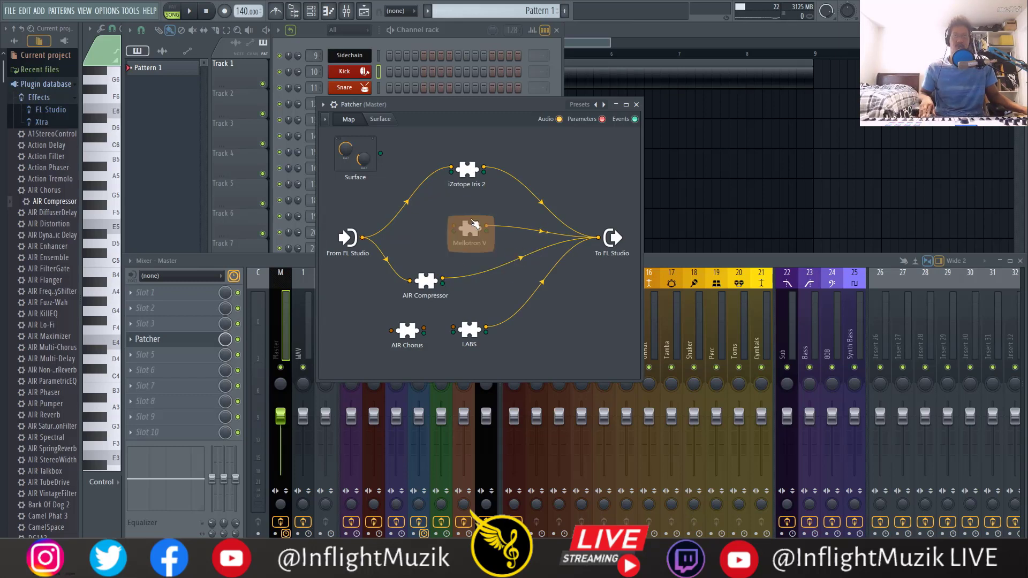
left_click_drag(475, 217, 476, 209)
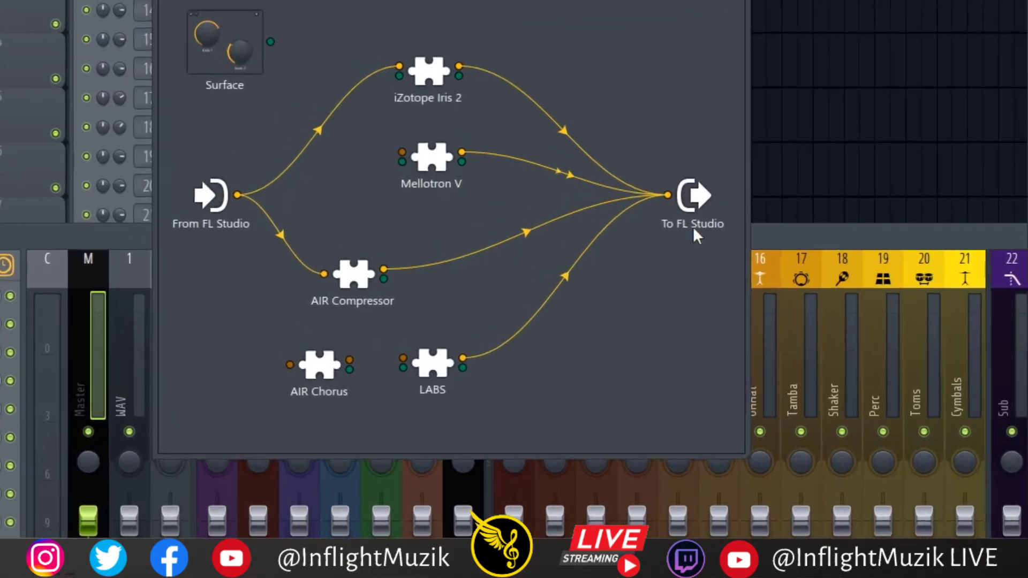
left_click(528, 252)
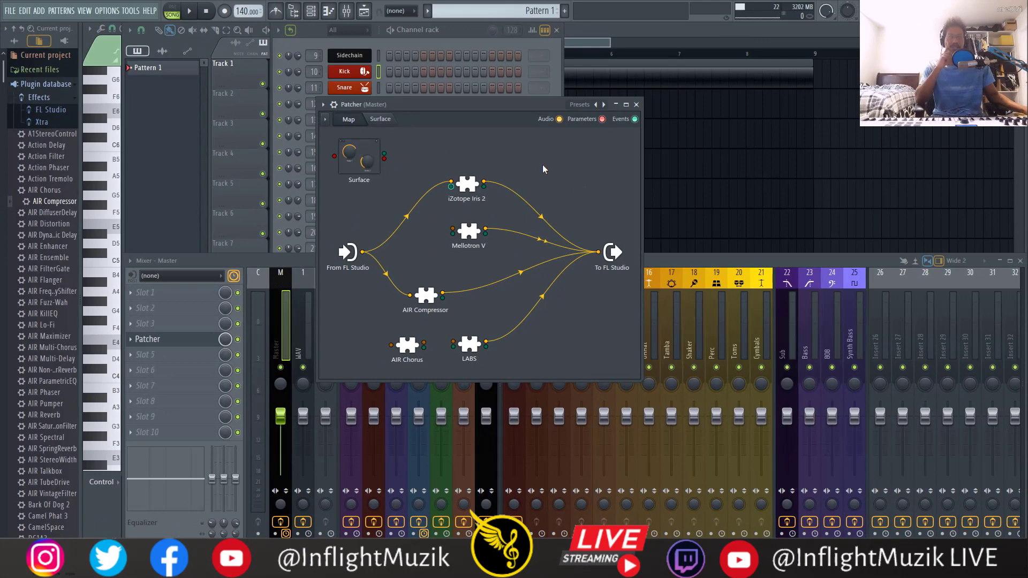
Check the Patcher control surface, then move iZotope Iris 2 up and left on the map.
double_click(360, 158)
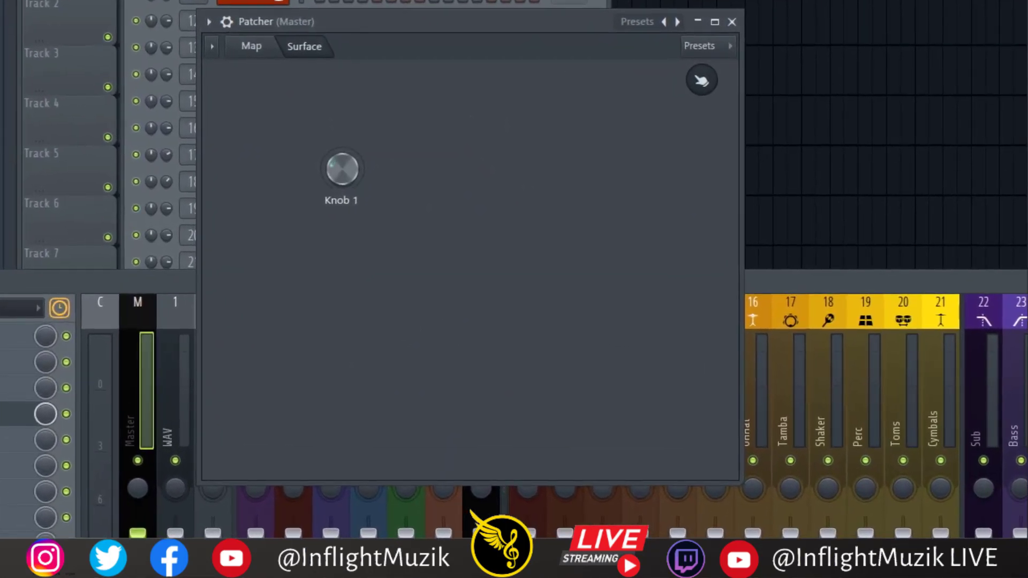
left_click(251, 46)
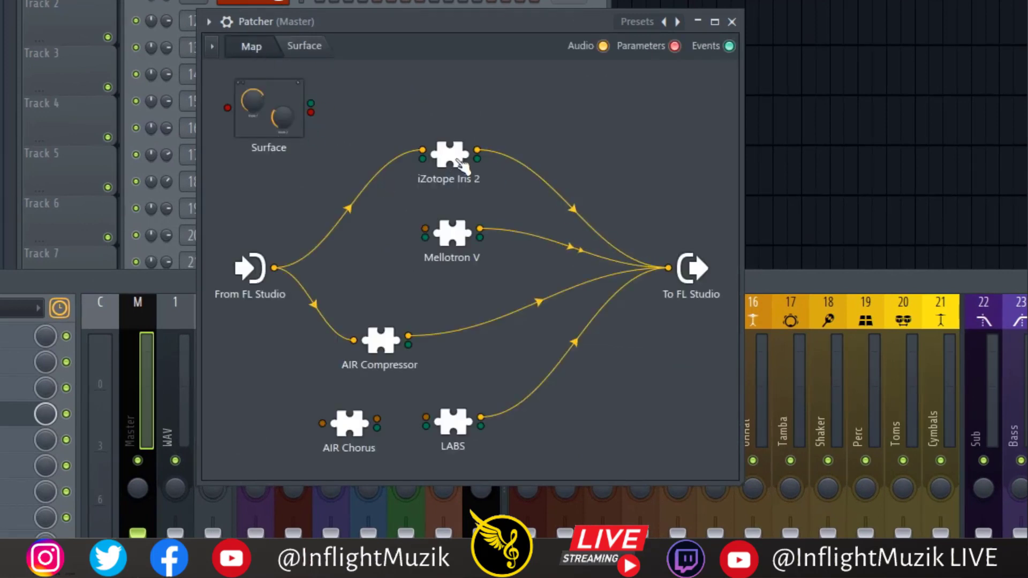
left_click_drag(461, 164, 428, 139)
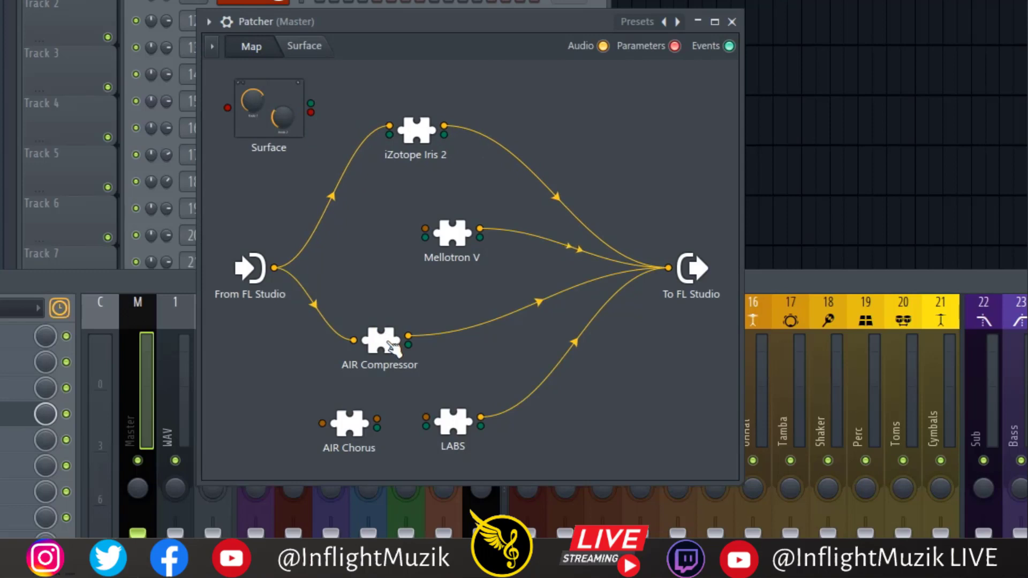
Open and dismiss Knob 1's options on the control surface.
left_click(332, 46)
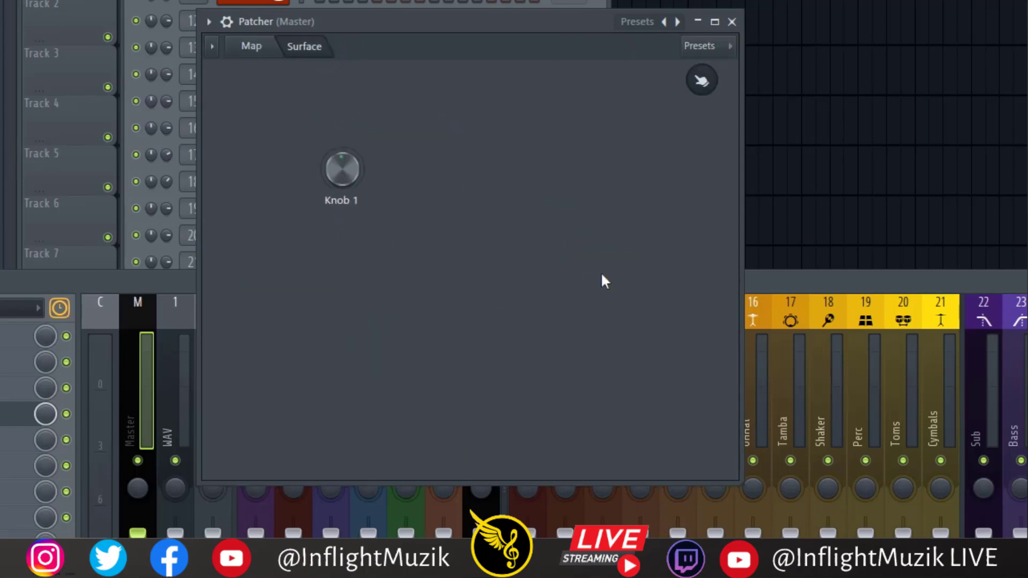
right_click(342, 179)
left_click(585, 201)
left_click(267, 50)
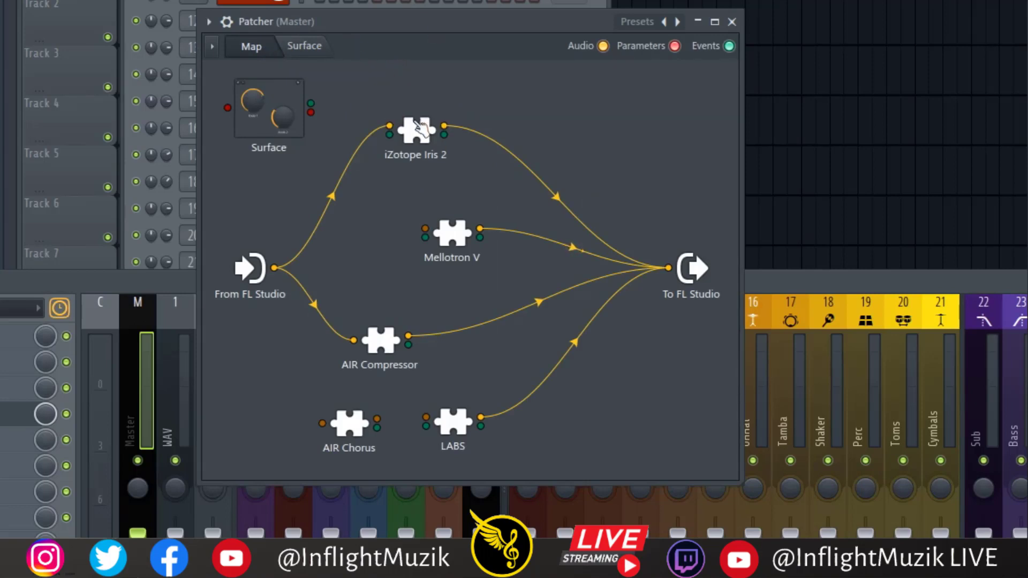
Stack Iris 2, Mellotron V, AIR Compressor and AIR Chorus into a neat column.
left_click_drag(428, 131, 414, 143)
left_click_drag(452, 232, 391, 224)
left_click_drag(381, 340, 396, 313)
left_click_drag(357, 405, 388, 367)
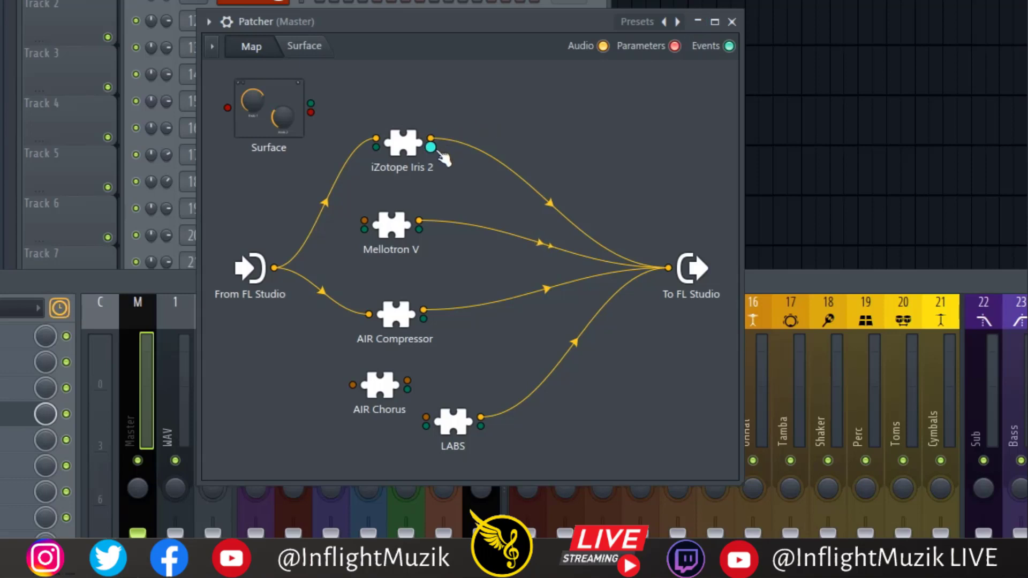
left_click(403, 317)
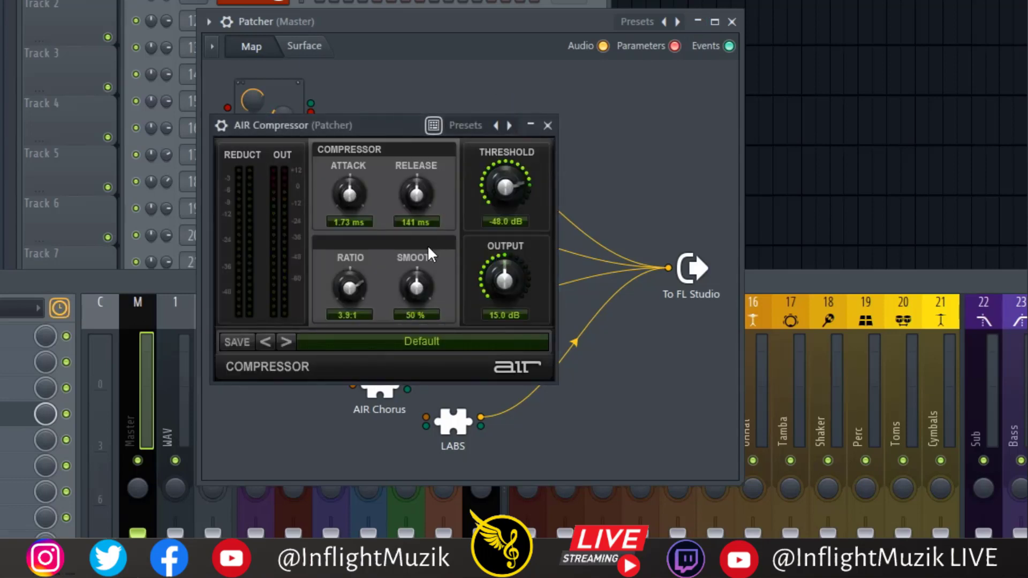
left_click(547, 125)
Turn Knob 1 on the Surface slightly down.
left_click(313, 47)
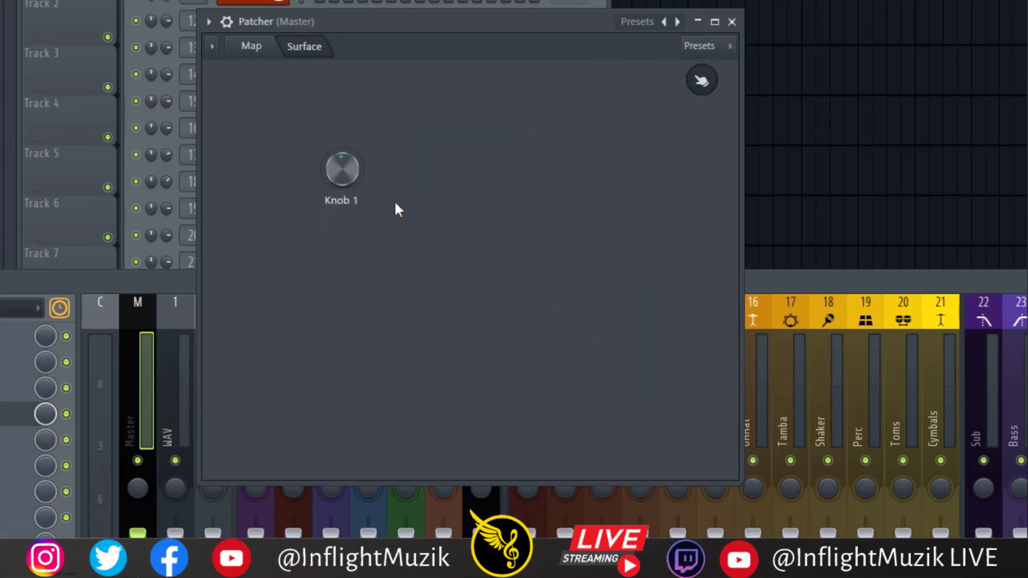
left_click_drag(343, 170, 342, 173)
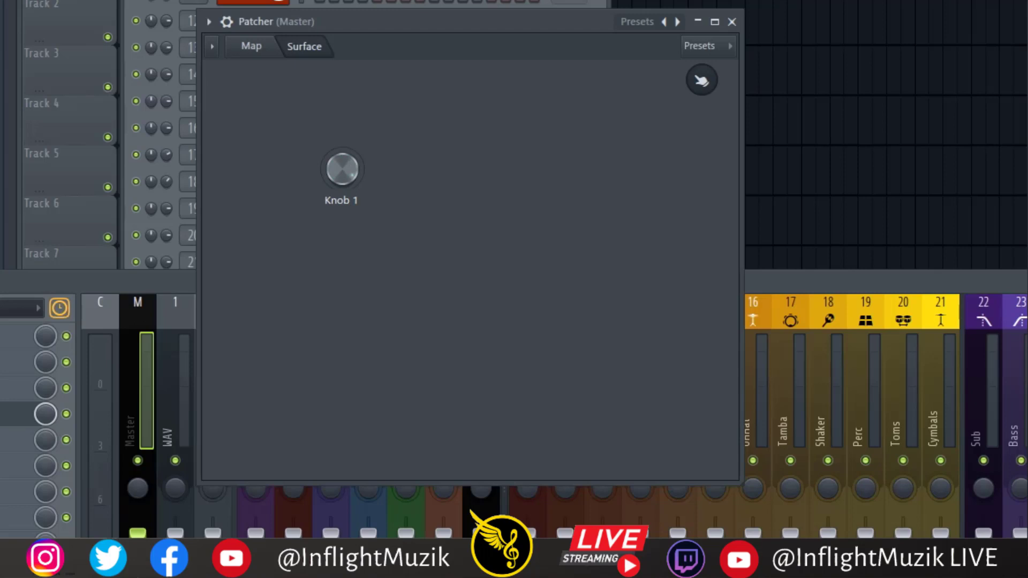
left_click(251, 46)
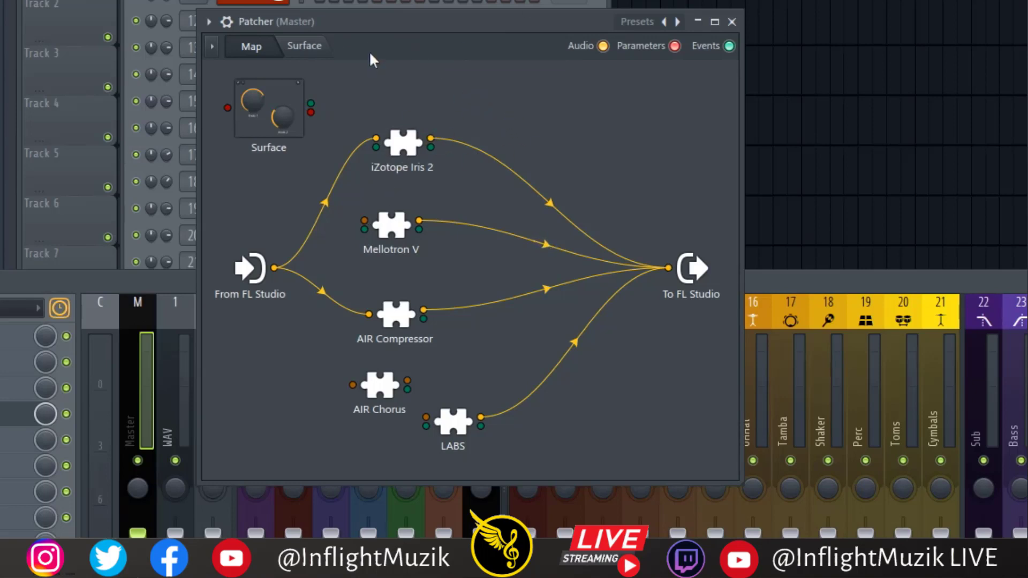
Try Link to controller on a control, then move the Patcher window to the right.
right_click(230, 3)
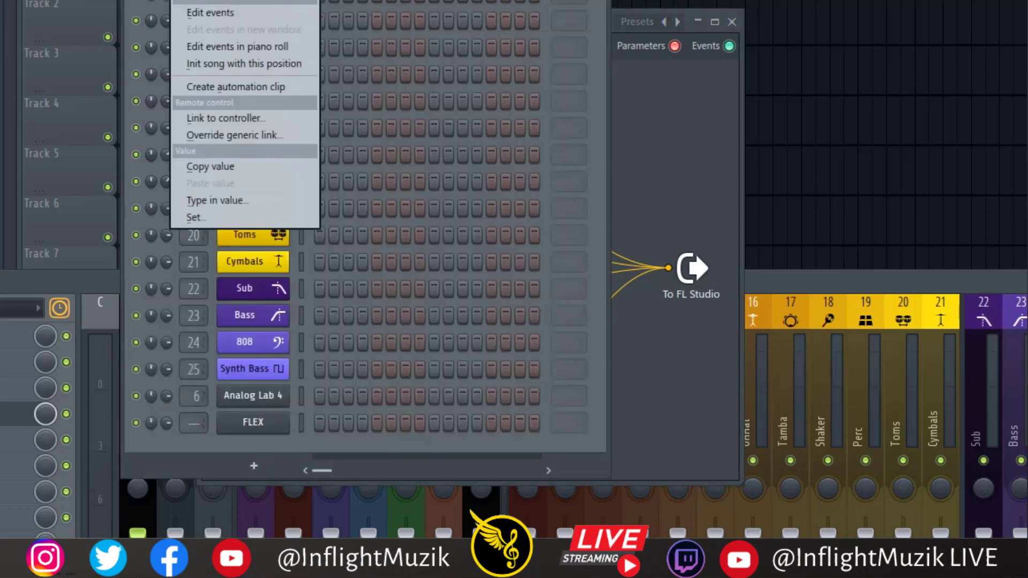
left_click(236, 118)
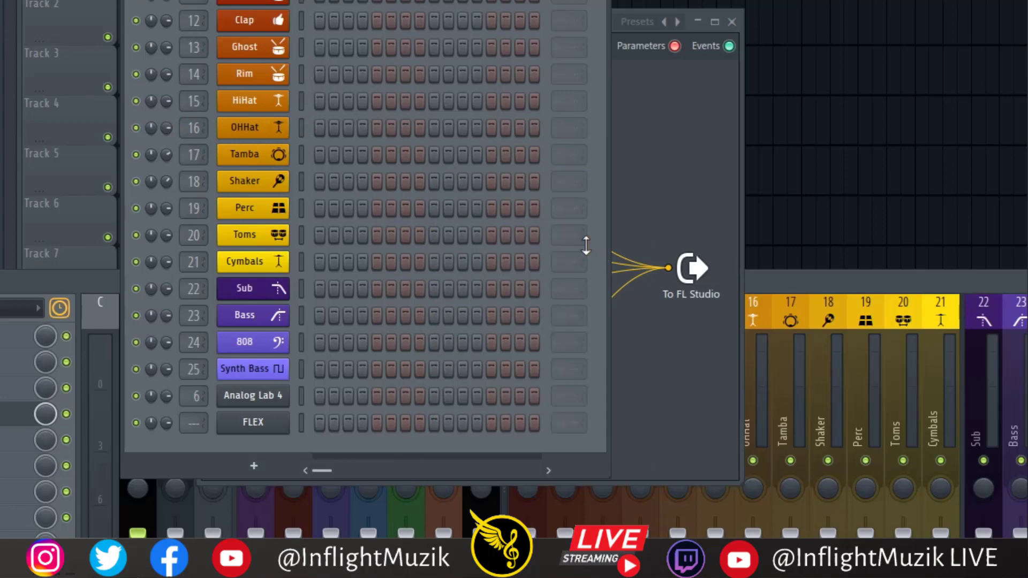
left_click(524, 41)
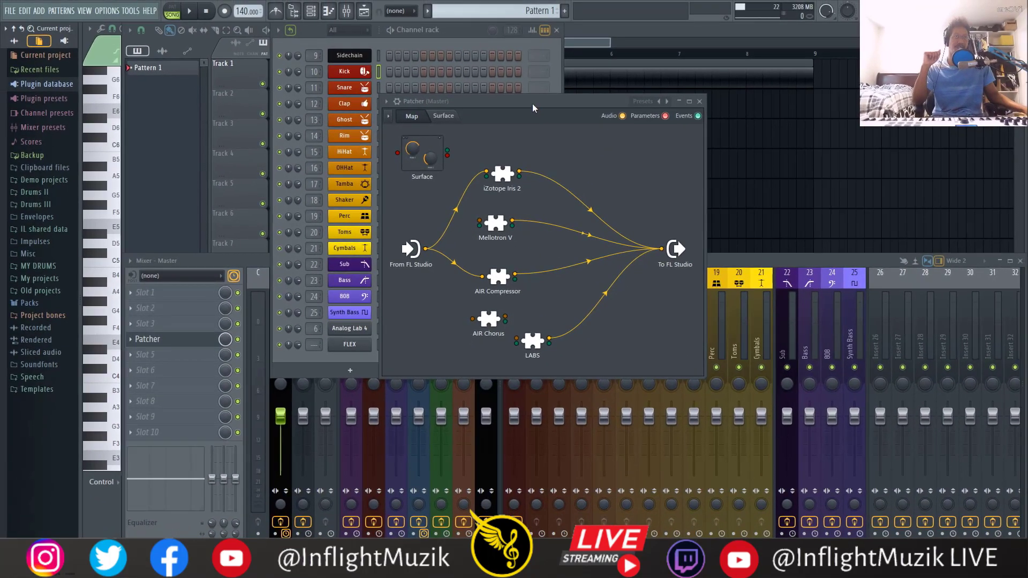
left_click_drag(532, 104, 537, 59)
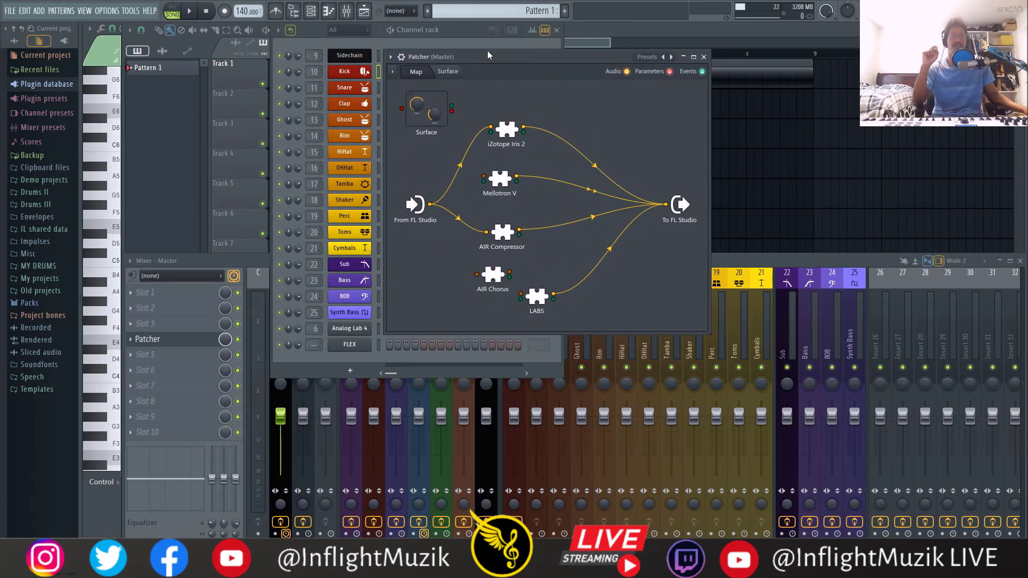
Move the Patcher window down-right and shift all five plugin nodes right.
left_click_drag(494, 54, 525, 113)
left_click_drag(499, 155, 629, 367)
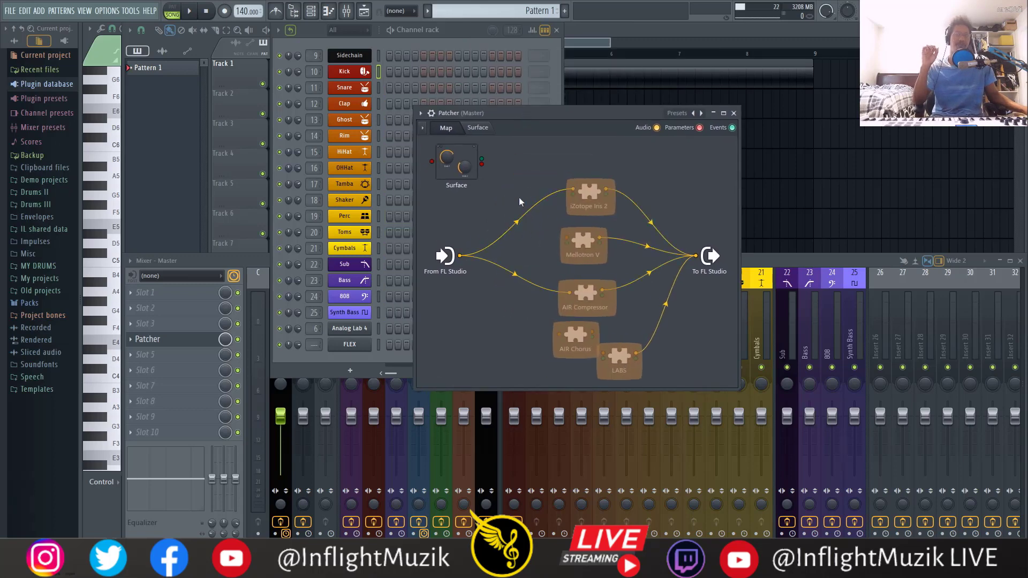
left_click(148, 355)
left_click(407, 315)
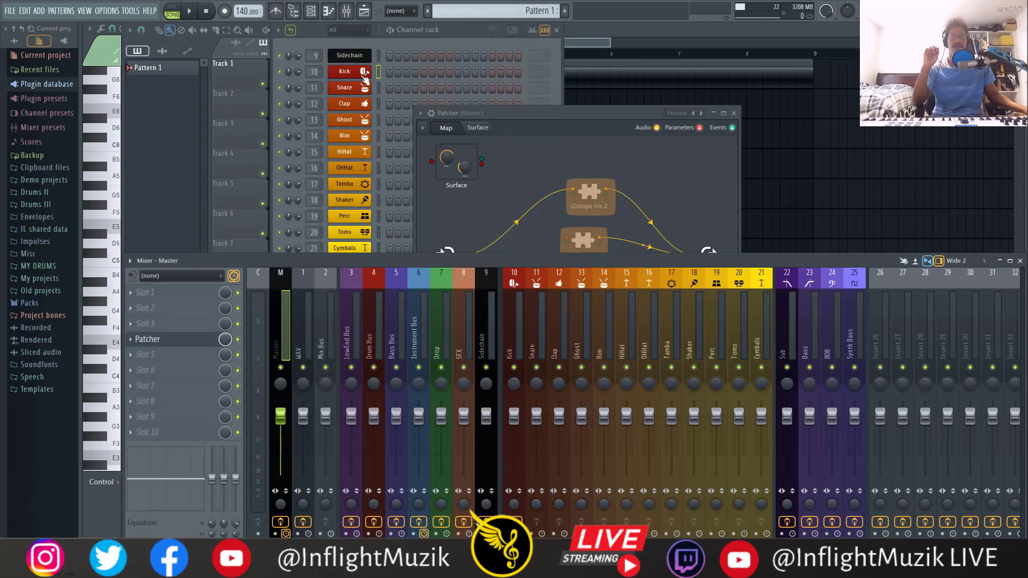
Close the Kick channel settings, bring the Patcher forward, and deselect all nodes.
left_click(349, 40)
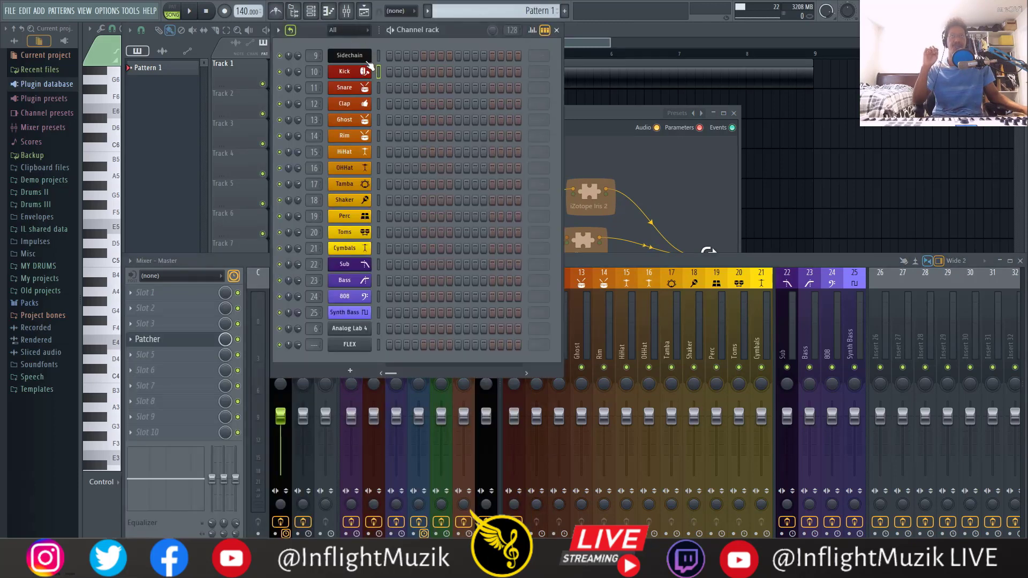
left_click(629, 112)
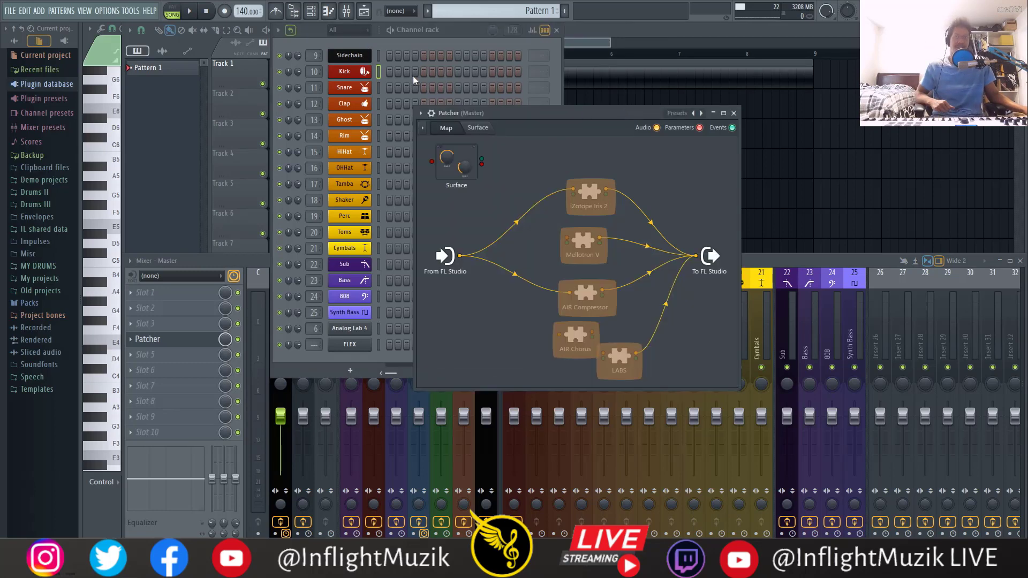
left_click(356, 75)
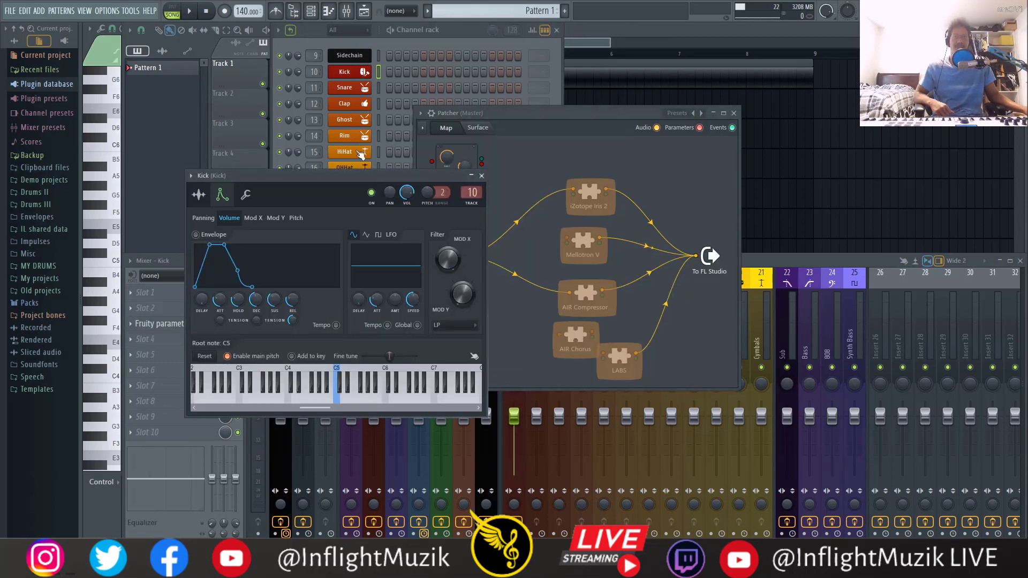
left_click(198, 194)
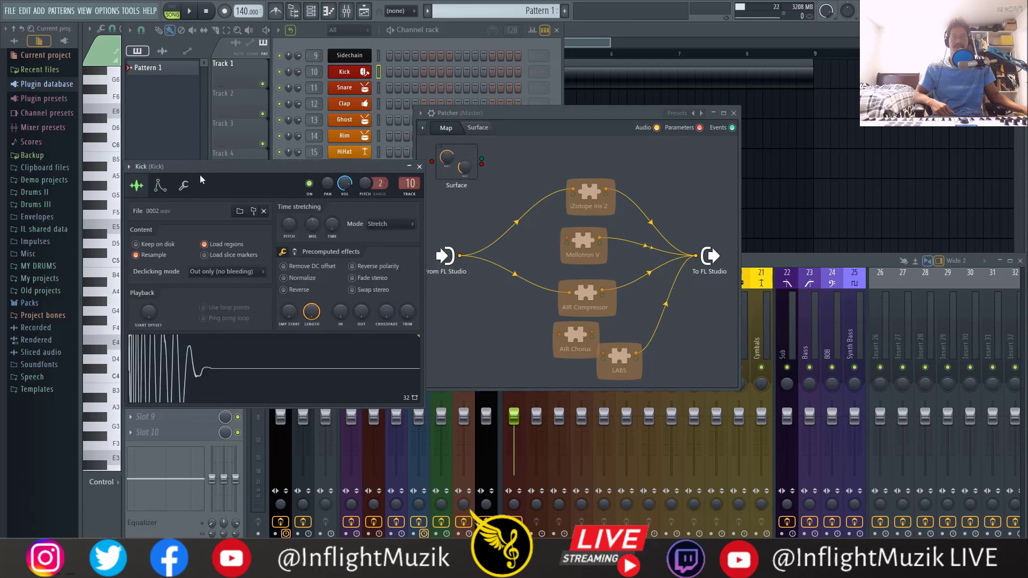
left_click(511, 212)
left_click(523, 167)
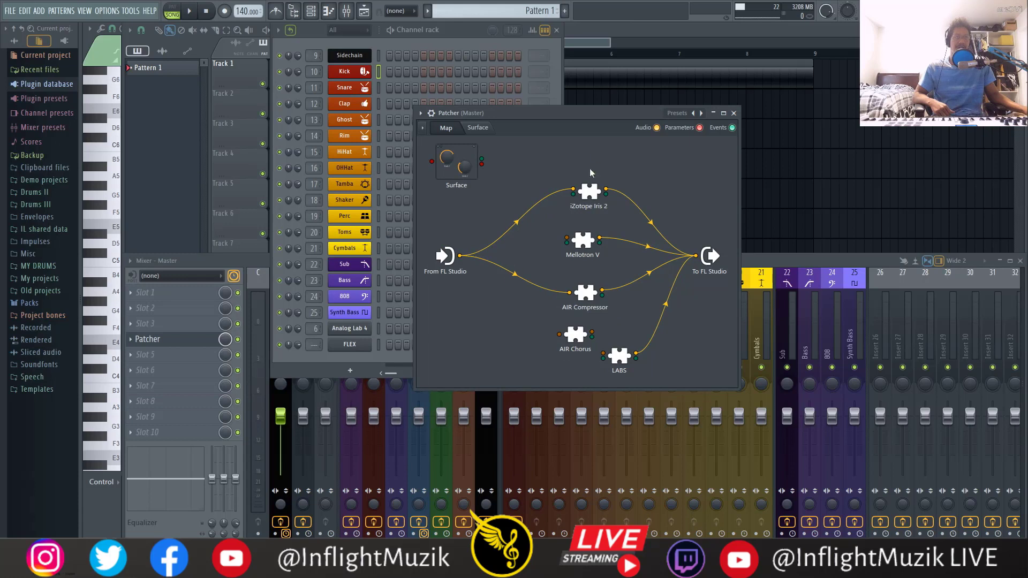
Shift all nodes left, insert Mellotron V after Iris 2, and close the stray Kick window.
key("ctrl+a")
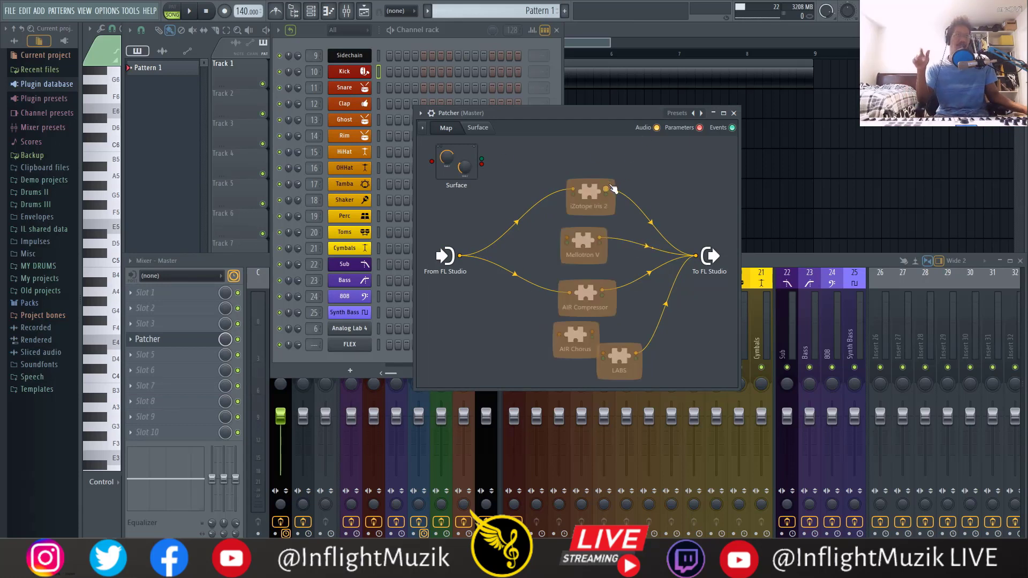
left_click_drag(599, 200, 549, 195)
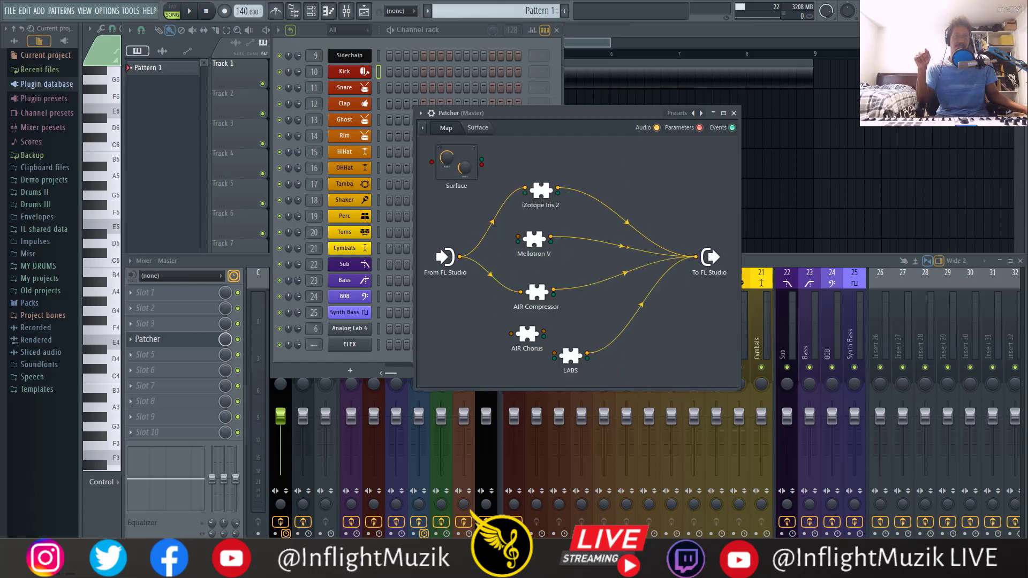
left_click_drag(552, 243, 671, 247)
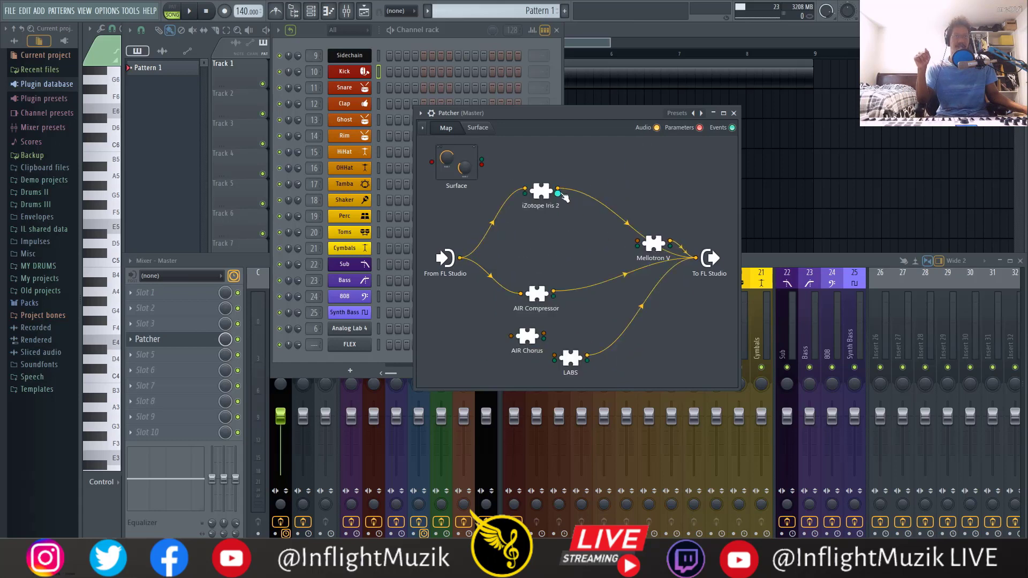
left_click_drag(532, 191, 506, 202)
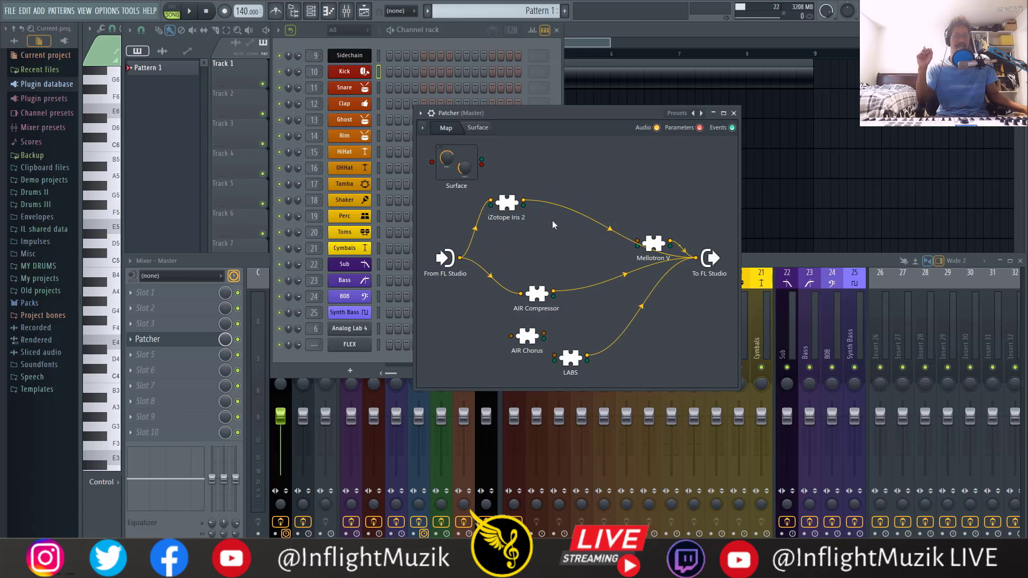
left_click_drag(507, 202, 546, 183)
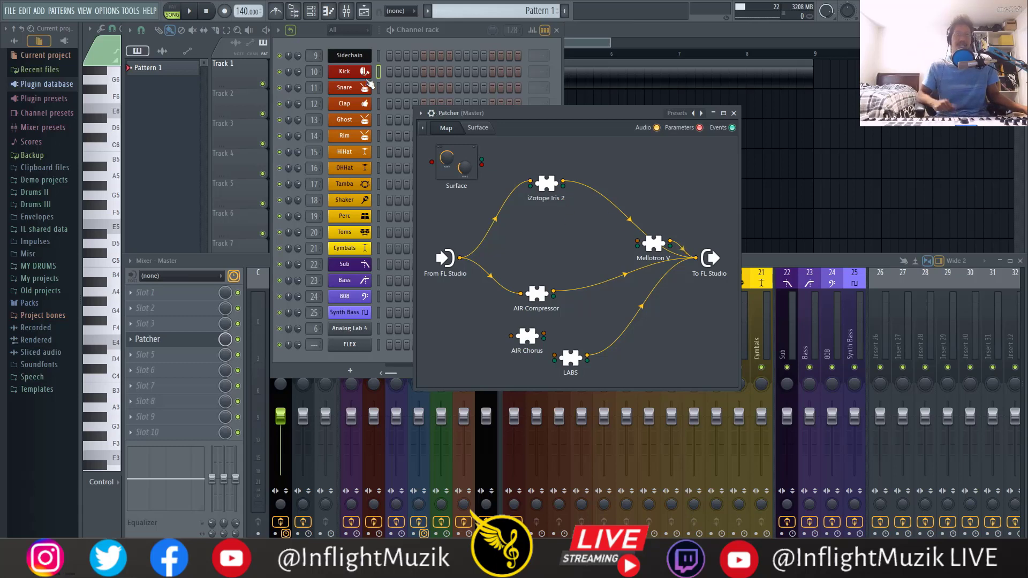
left_click(348, 71)
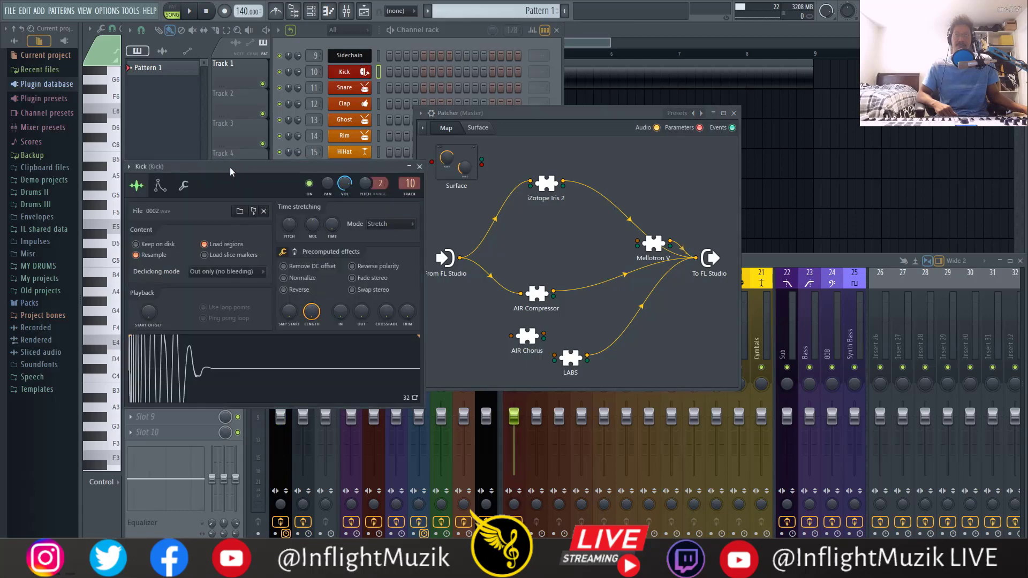
left_click(554, 233)
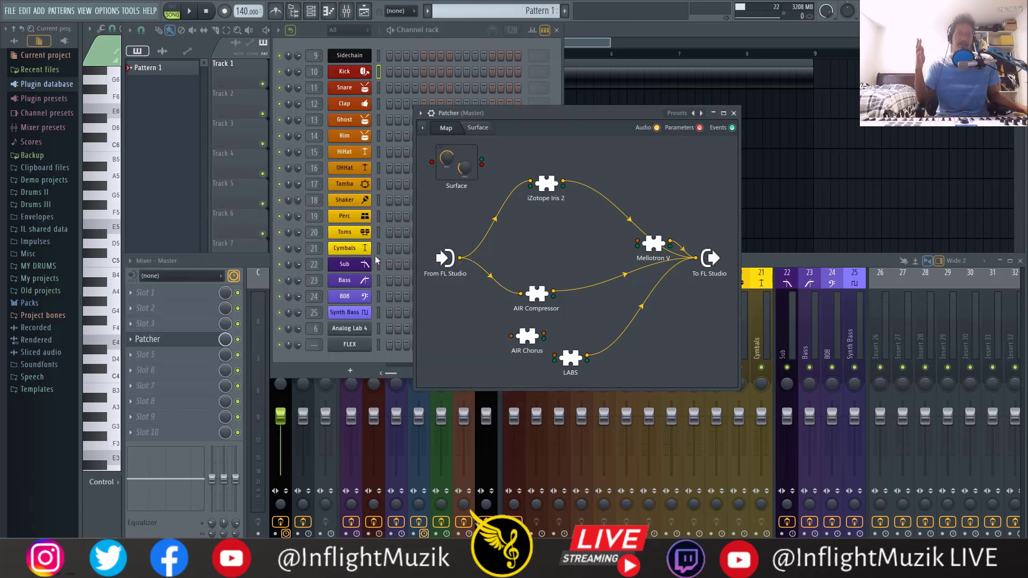
right_click(544, 239)
mouse_move(591, 253)
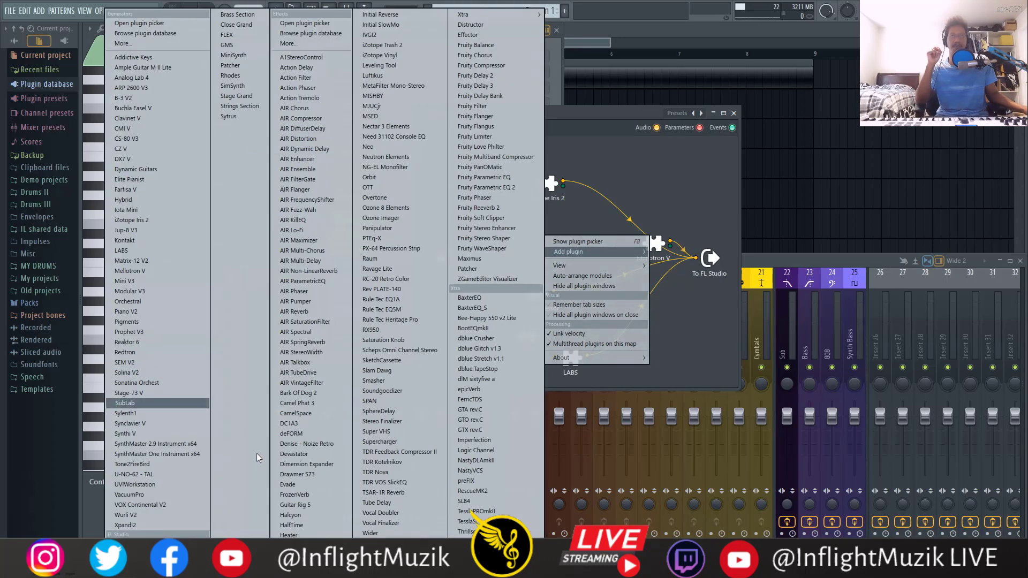
left_click(128, 544)
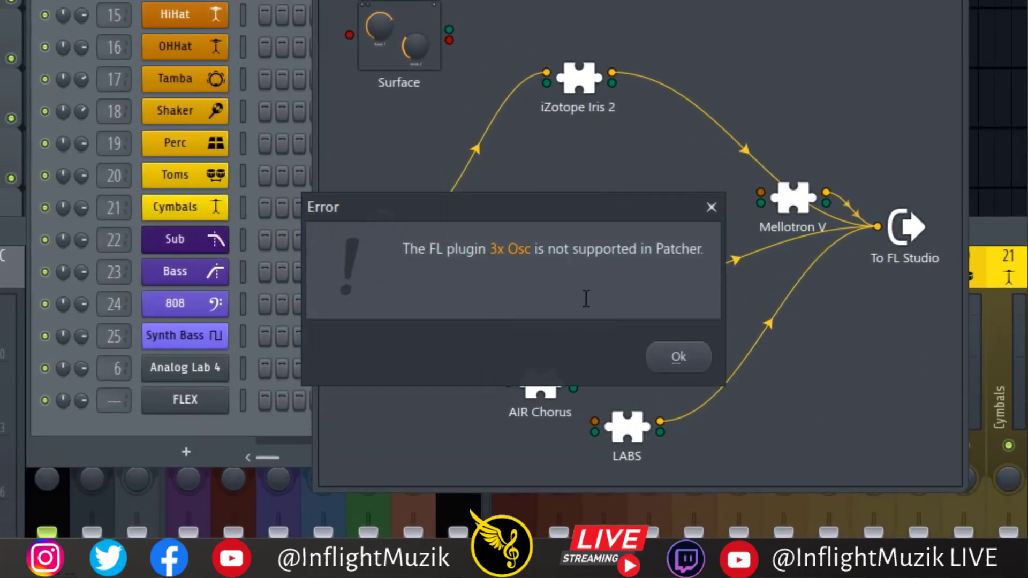
left_click(679, 357)
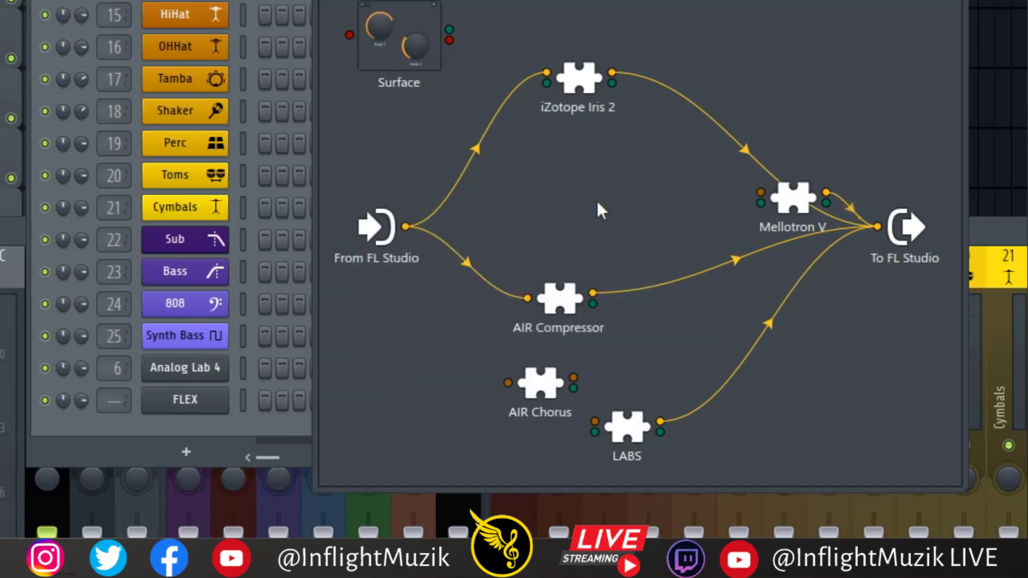
Raise Mellotron V to the top right and lift AIR Compressor level with input and output.
left_click_drag(791, 196, 757, 71)
left_click_drag(568, 303, 577, 229)
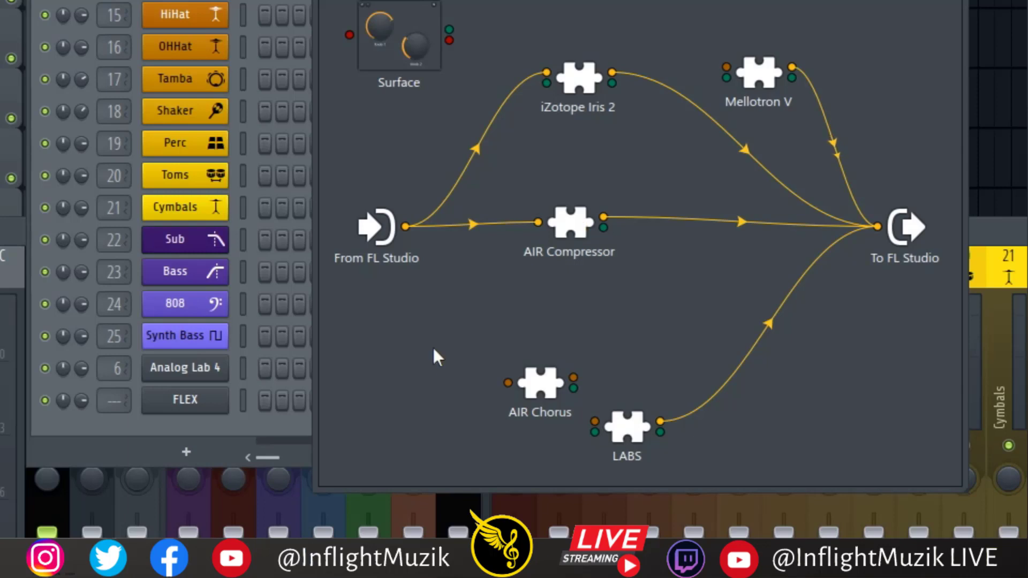
Add a MiniSynth plugin to the Patcher map from the right-click Add plugin menu.
right_click(443, 324)
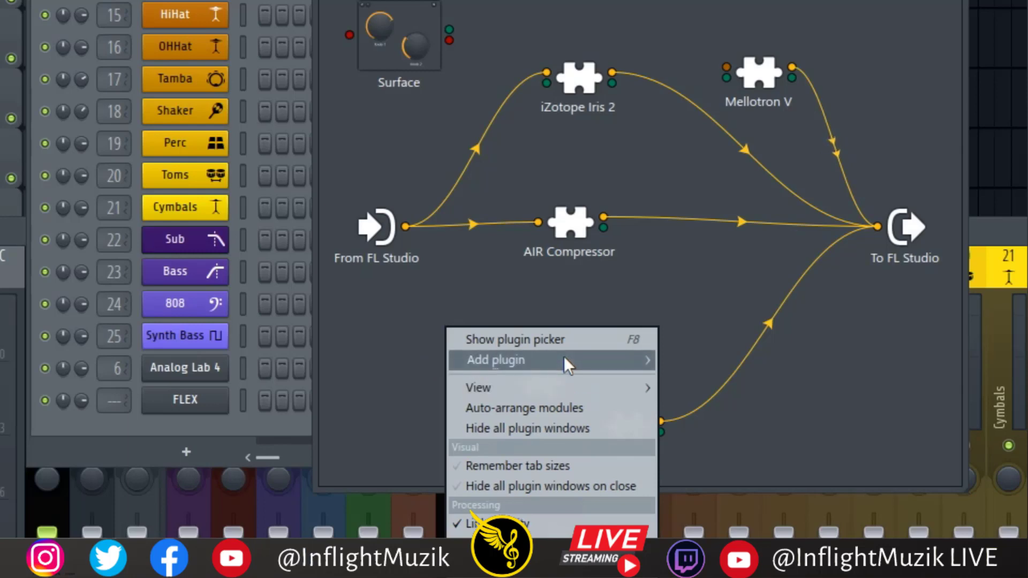
mouse_move(563, 360)
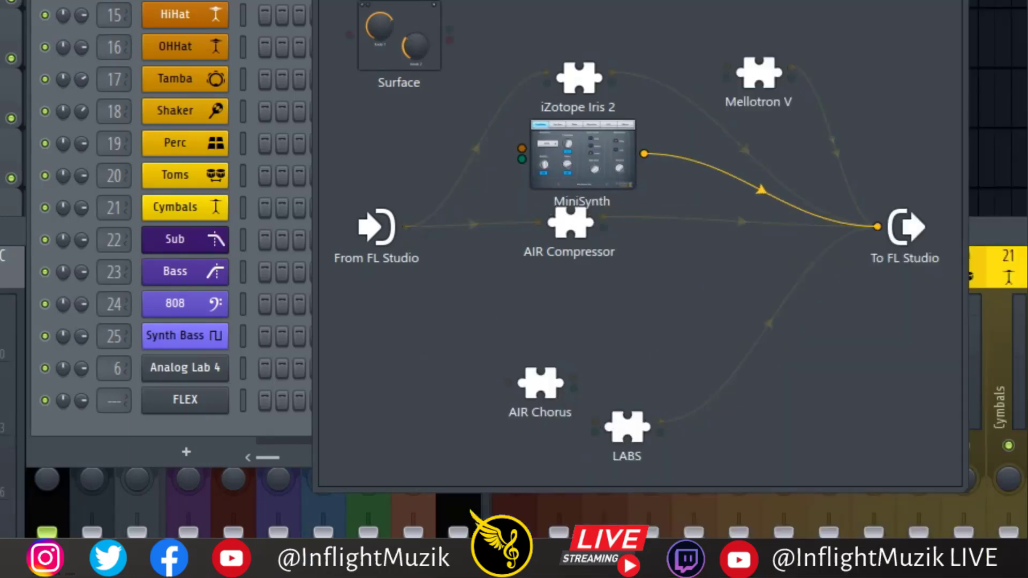
left_click(624, 182)
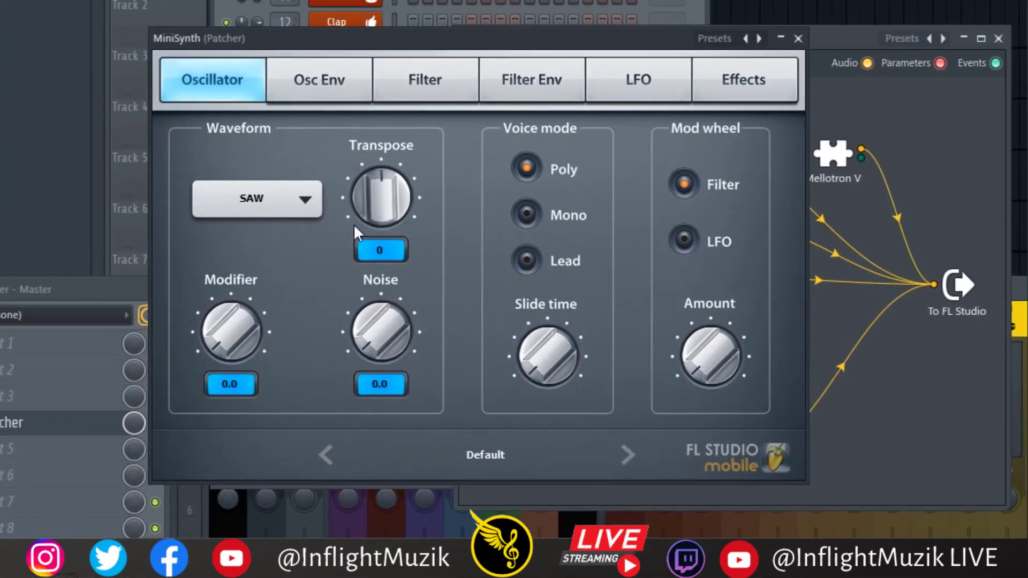
Set the MiniSynth waveform to BELL and shift its window slightly right.
left_click(305, 199)
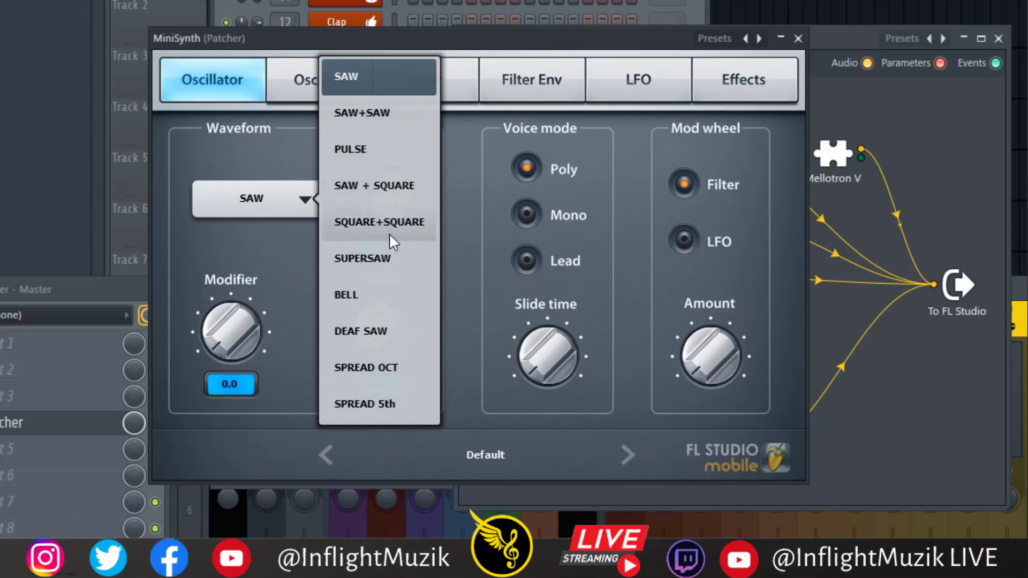
left_click(417, 303)
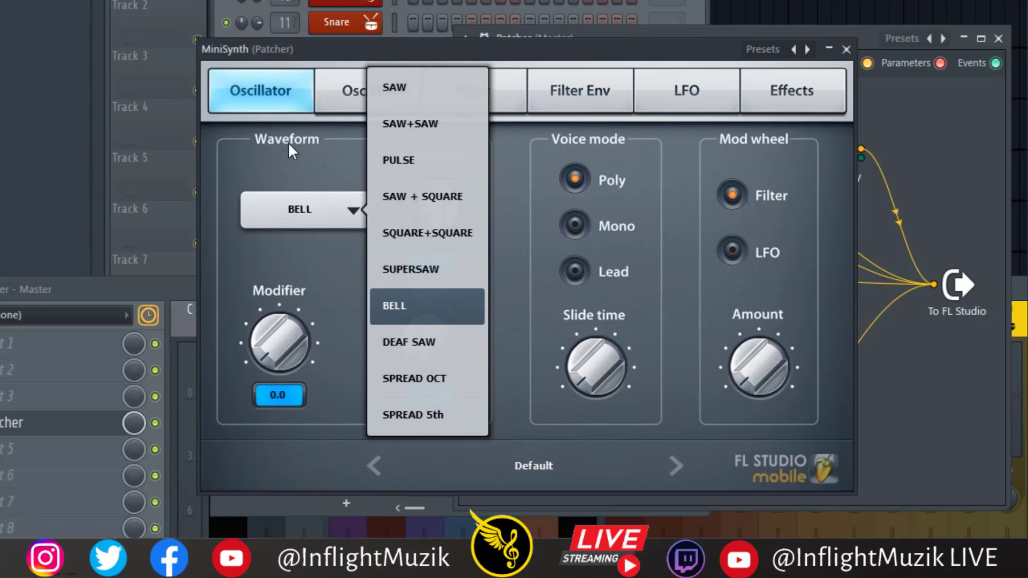
left_click(275, 154)
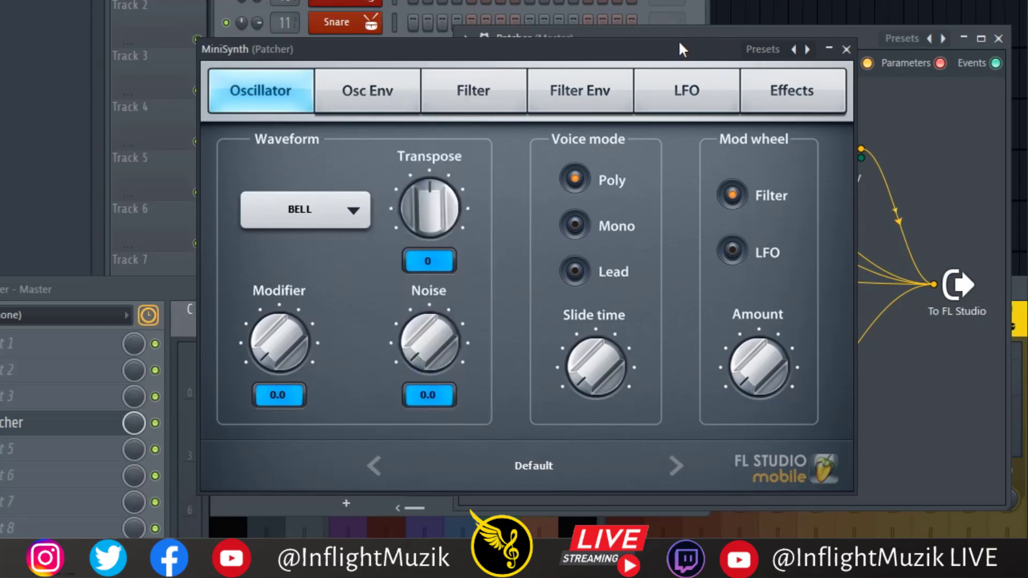
left_click_drag(650, 63, 674, 65)
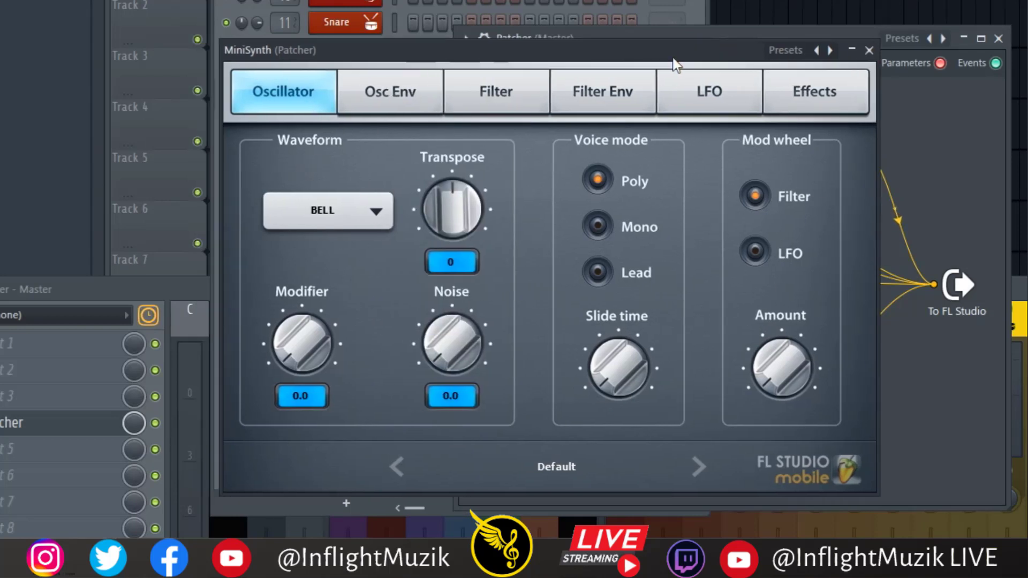
left_click(354, 217)
Close the MiniSynth window, then raise the iZotope Iris 2 and MiniSynth nodes on the map.
left_click(335, 149)
left_click(869, 49)
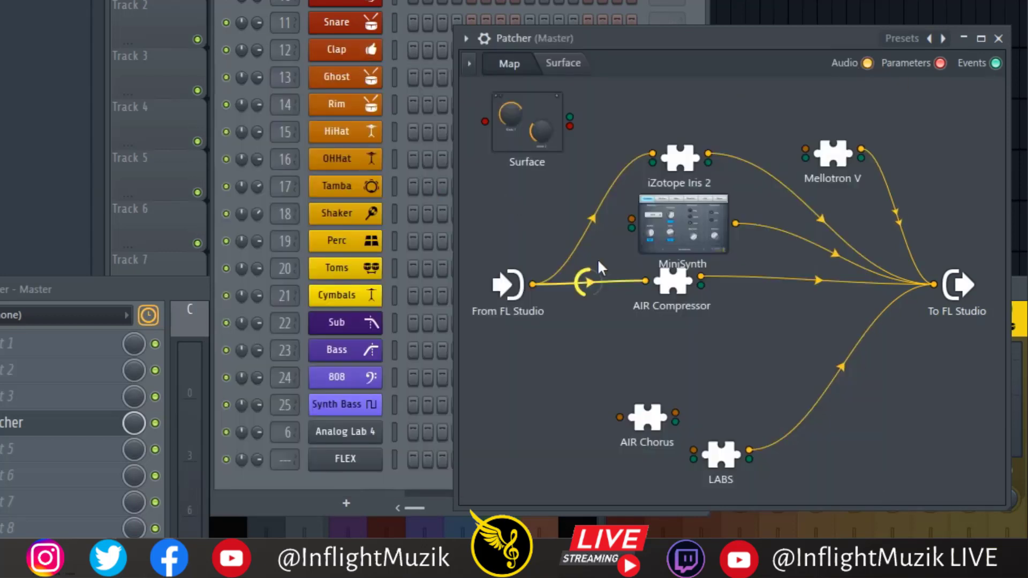
left_click_drag(675, 163, 672, 122)
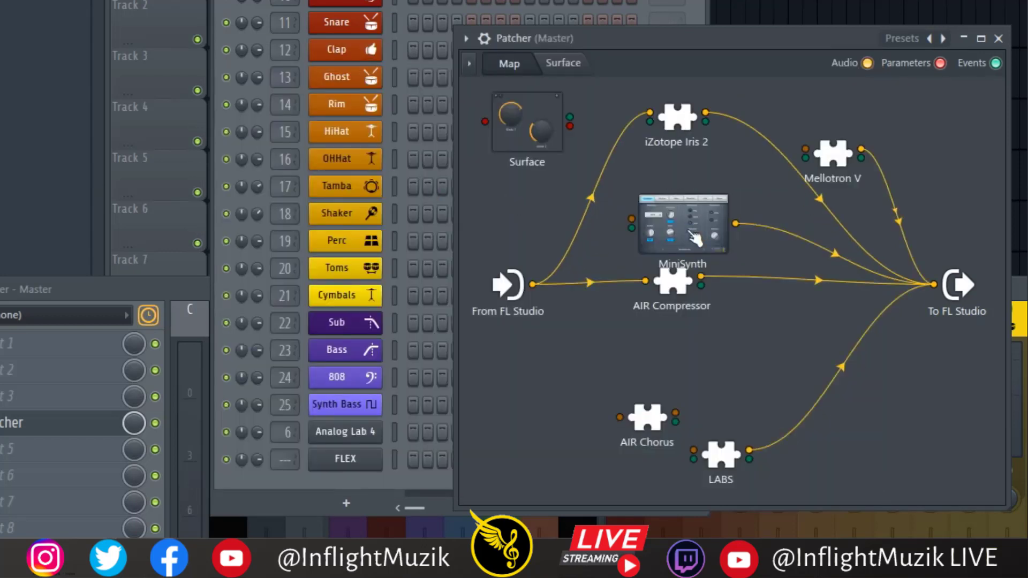
left_click_drag(694, 238, 676, 223)
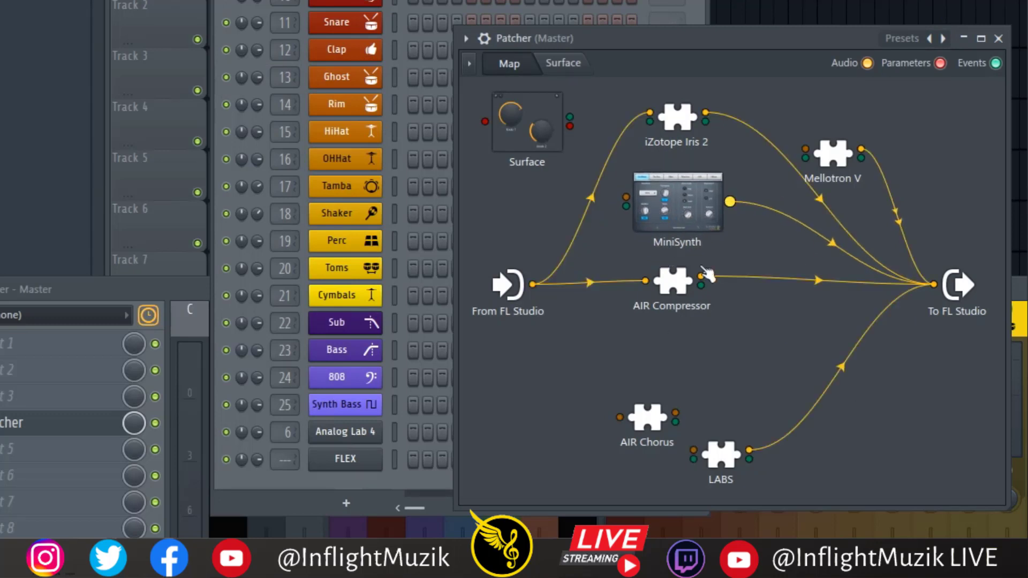